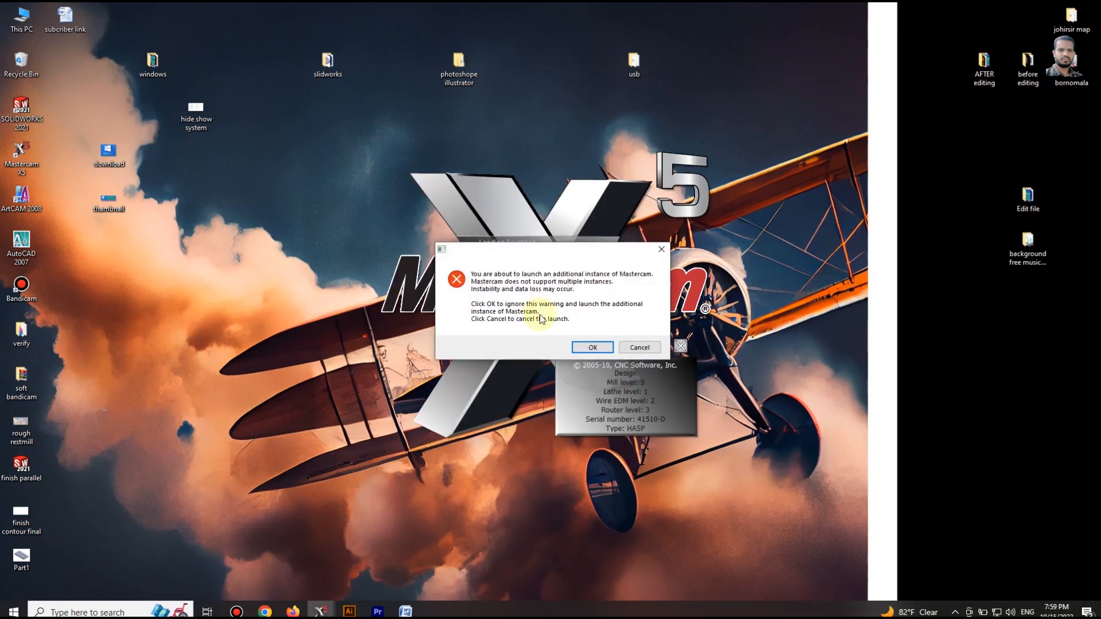
# Step: Accept launching the additional instance and, in the right side view, rotate the part a quarter turn so its pocket faces up
pyautogui.click(591, 347)
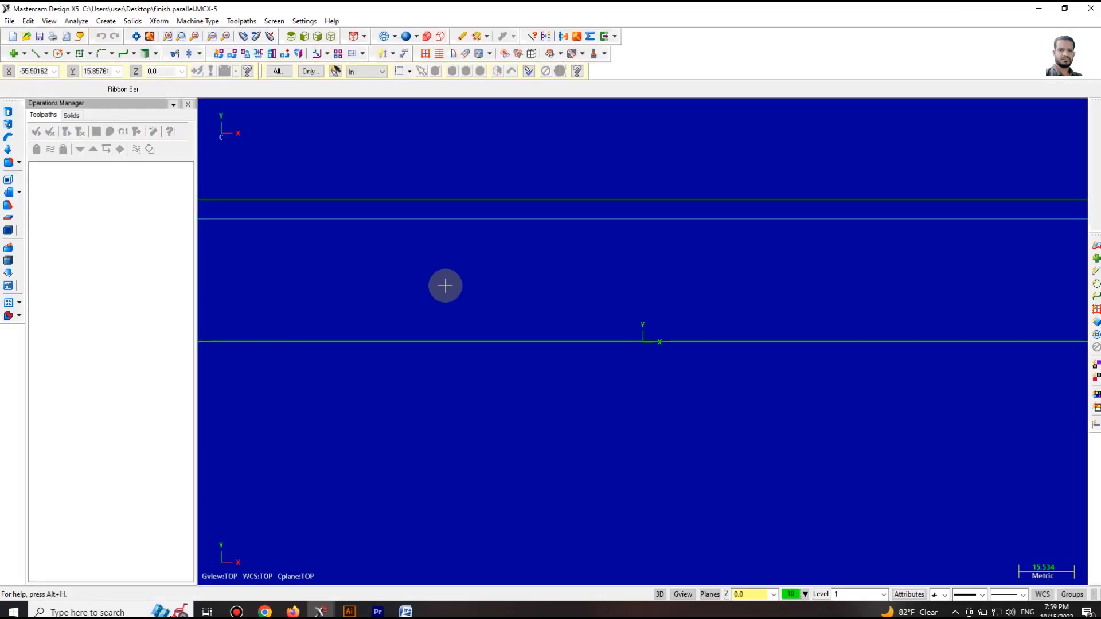
pyautogui.scroll(-4, 532, 346)
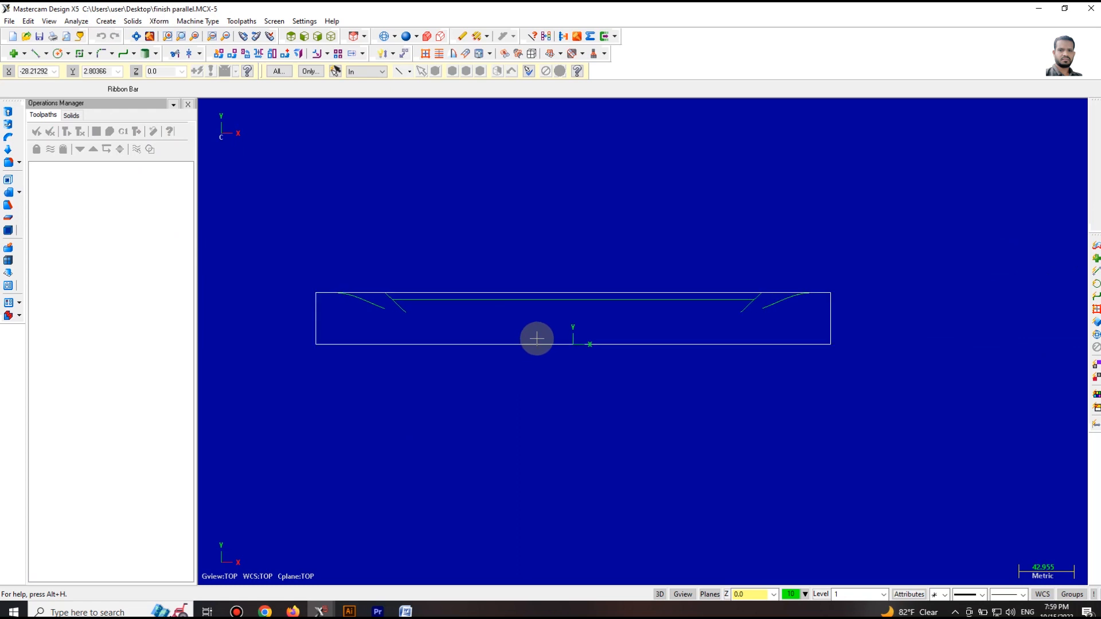
pyautogui.click(321, 35)
pyautogui.moveTo(524, 192); pyautogui.dragTo(659, 456)
pyautogui.click(245, 55)
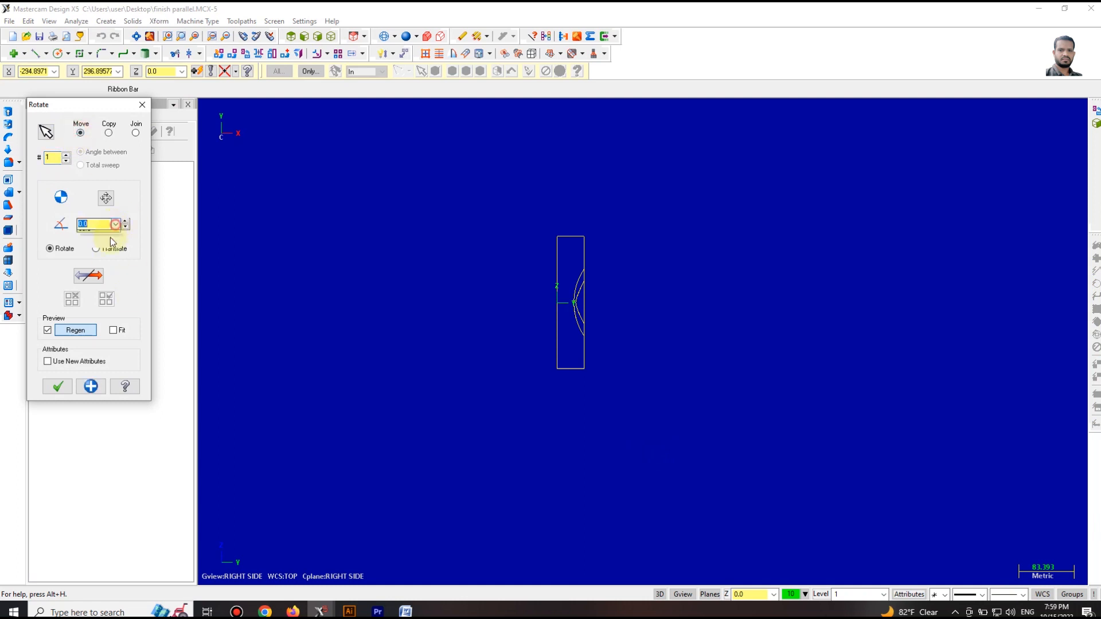
pyautogui.click(94, 234)
pyautogui.click(58, 386)
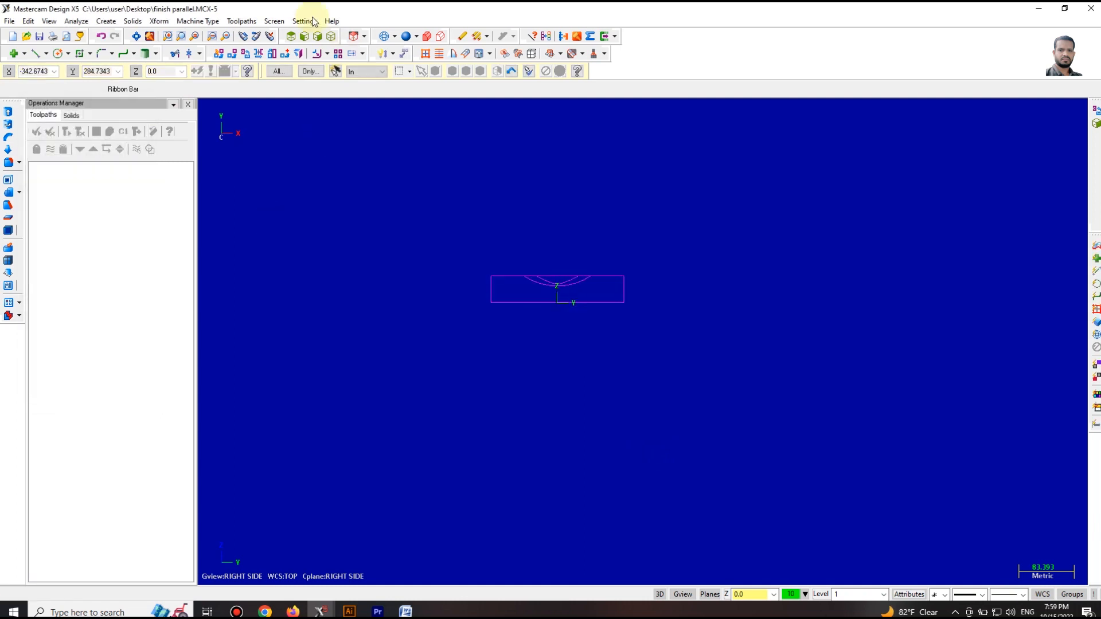
# Step: Create surfaces from the whole solid block while in the top view
pyautogui.click(291, 36)
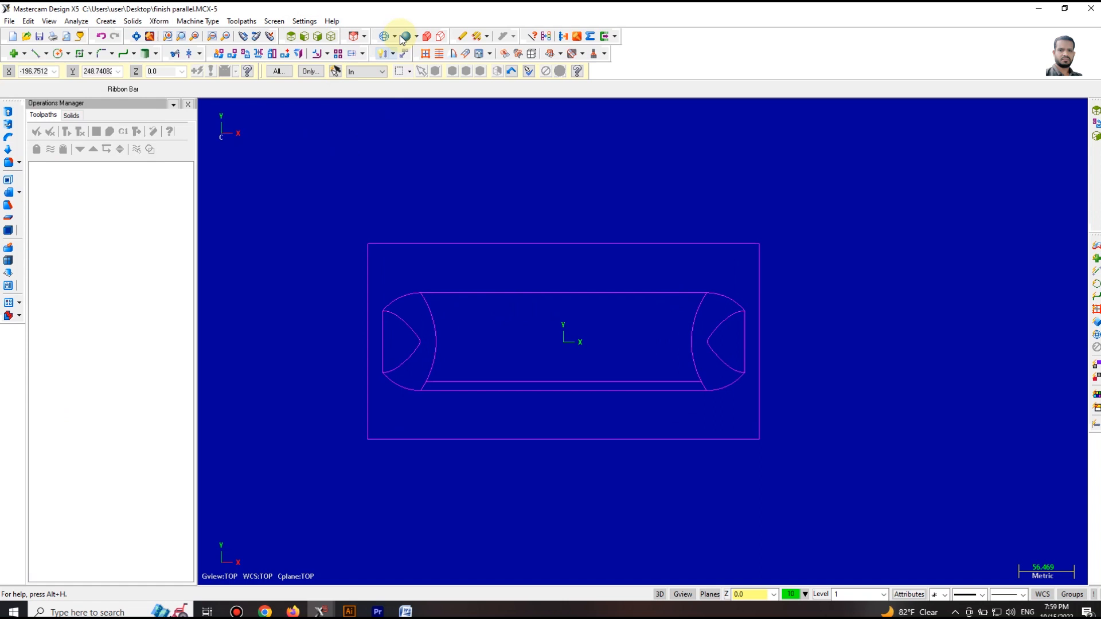
pyautogui.click(389, 35)
pyautogui.click(543, 250)
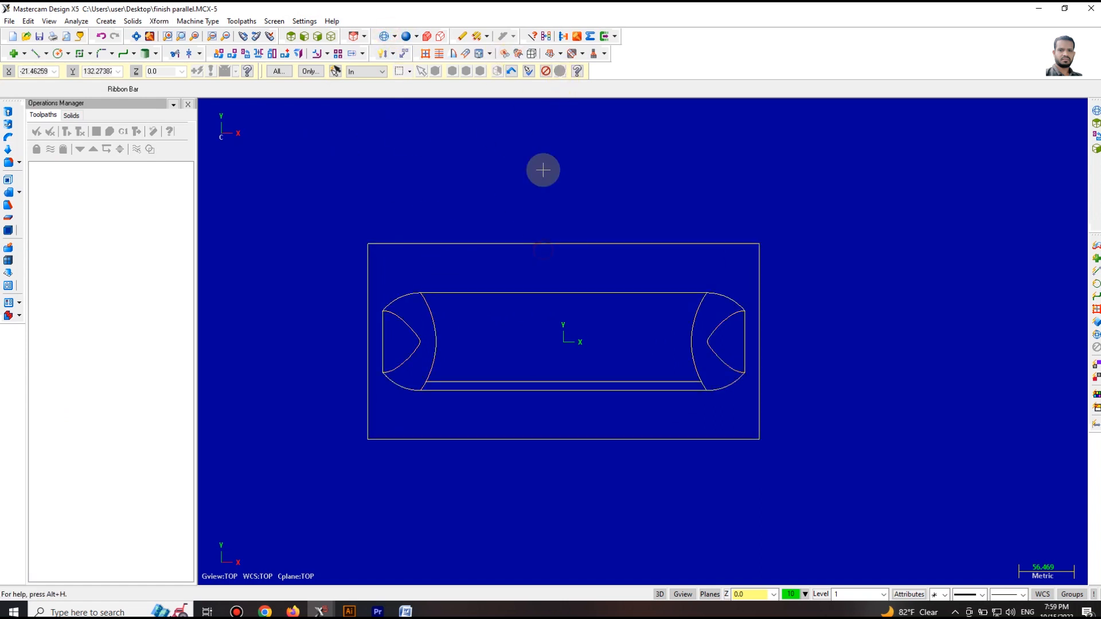
pyautogui.click(407, 37)
pyautogui.click(531, 53)
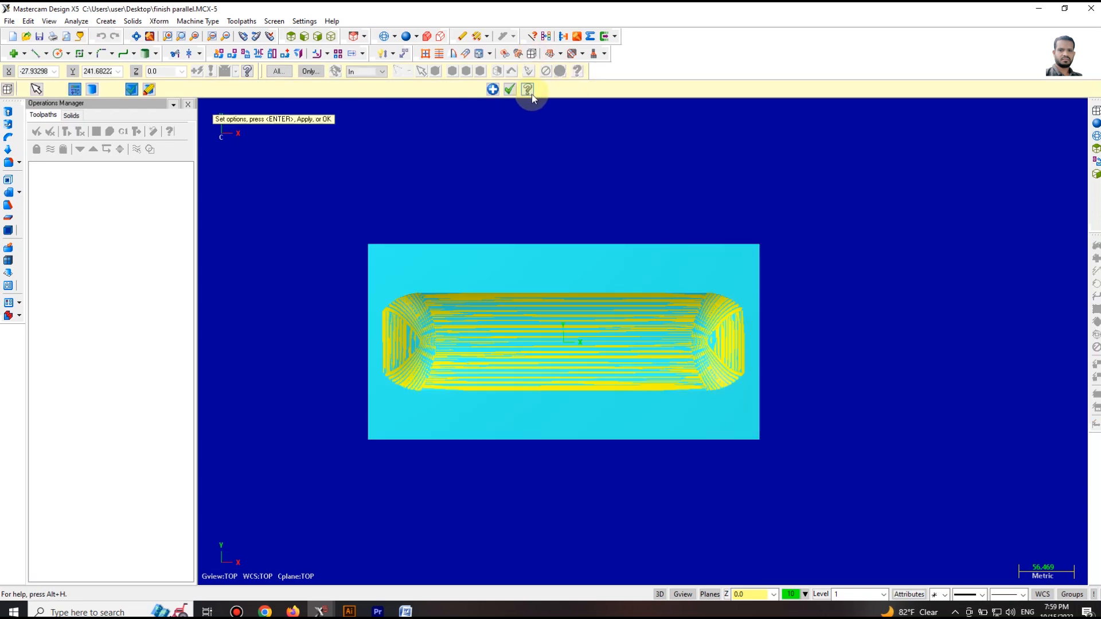
pyautogui.click(510, 92)
# Step: Change the colour of the entire part to dark grey
pyautogui.moveTo(378, 130); pyautogui.dragTo(861, 510)
pyautogui.moveTo(346, 195); pyautogui.dragTo(894, 509)
pyautogui.click(791, 594)
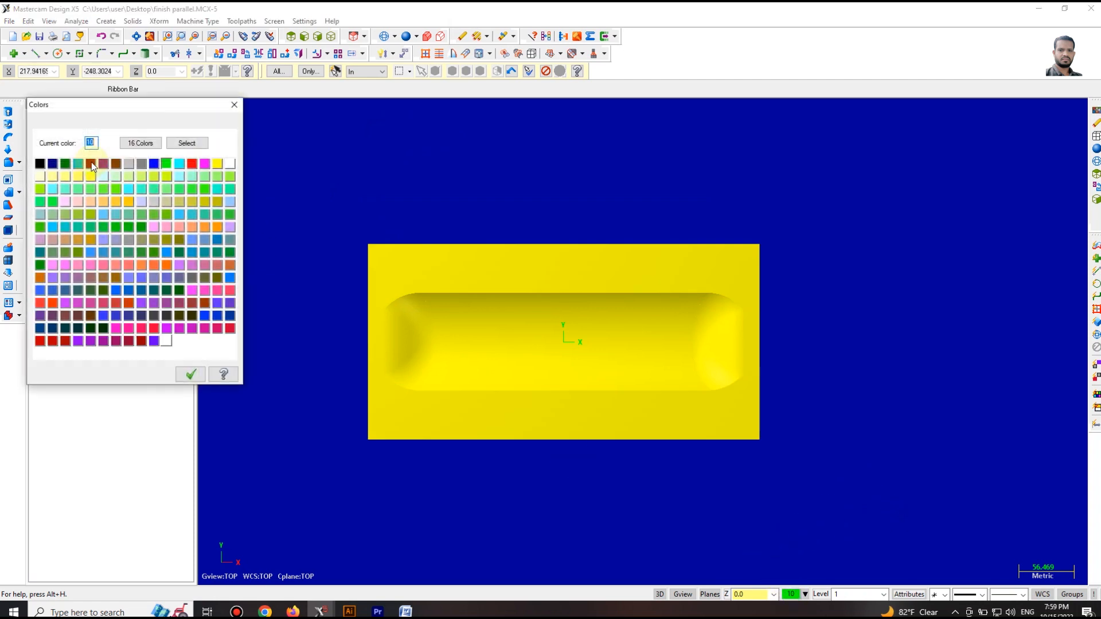
pyautogui.click(142, 164)
pyautogui.click(191, 374)
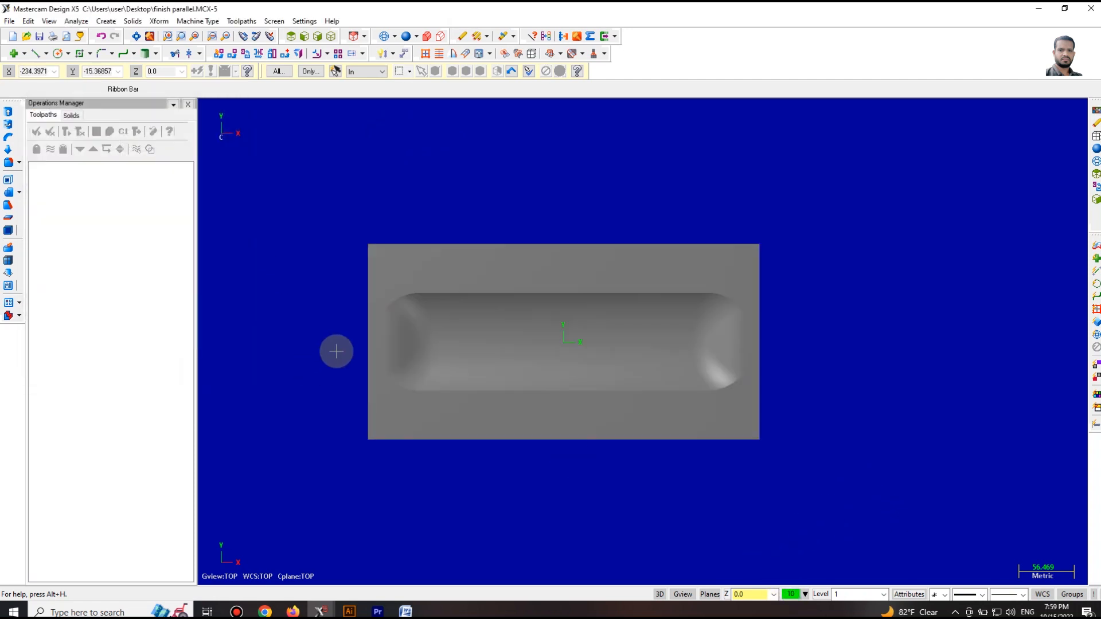
# Step: Create a rectangular bounding box around all entities with lines and a center point, without any expansion
pyautogui.moveTo(337, 349); pyautogui.dragTo(368, 206, button='middle')
pyautogui.click(385, 36)
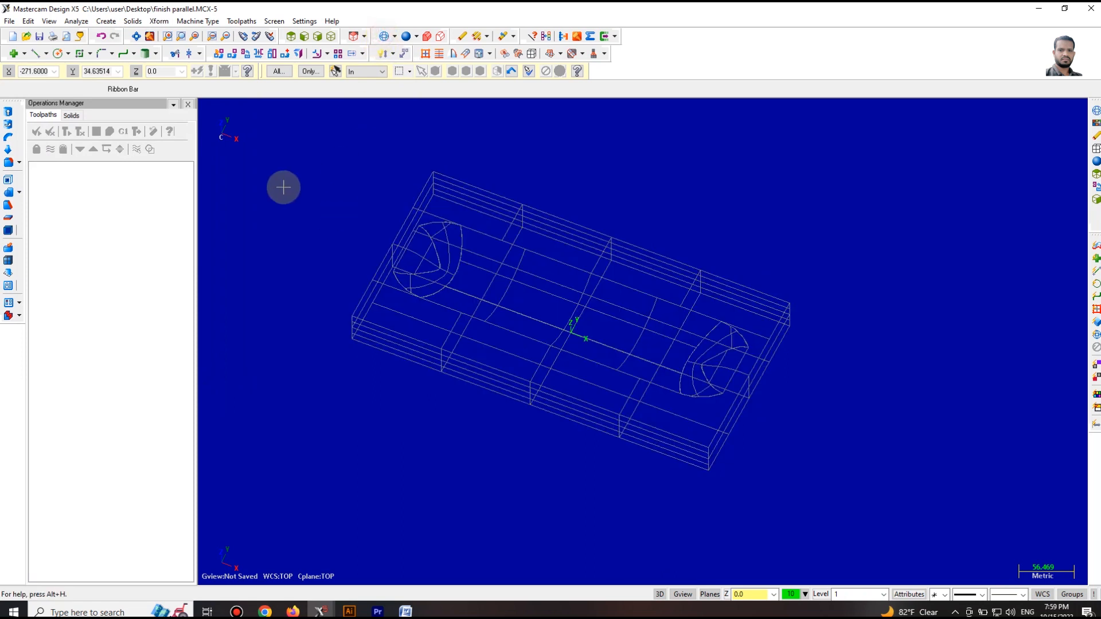
pyautogui.click(106, 20)
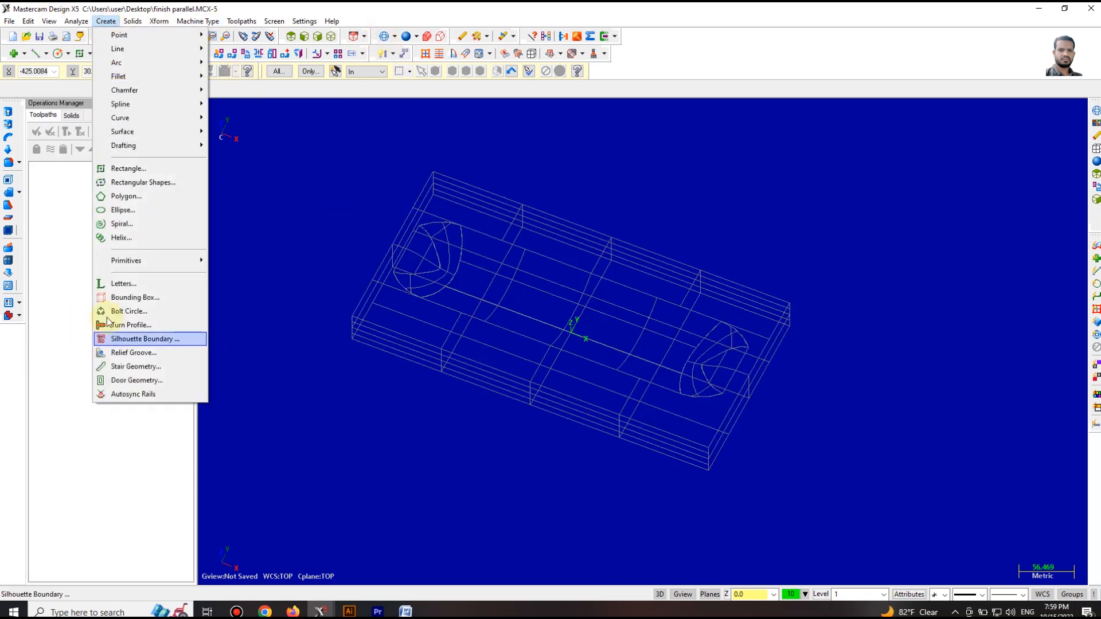
pyautogui.click(132, 296)
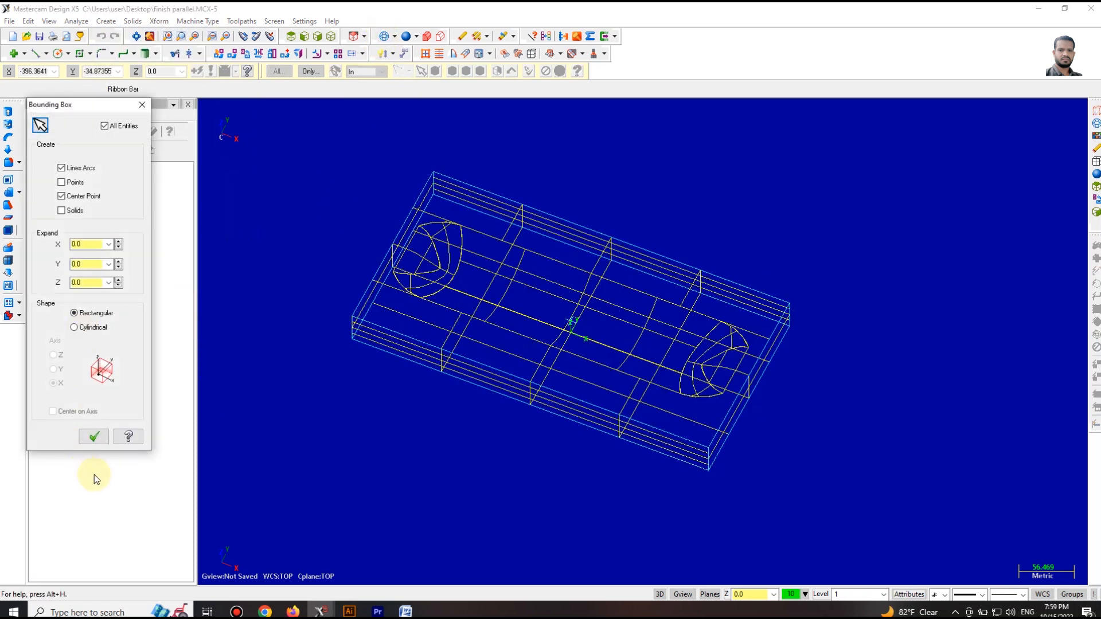
pyautogui.click(95, 437)
# Step: Draw a diagonal line between opposite corners of the bounding box's top face
pyautogui.click(37, 55)
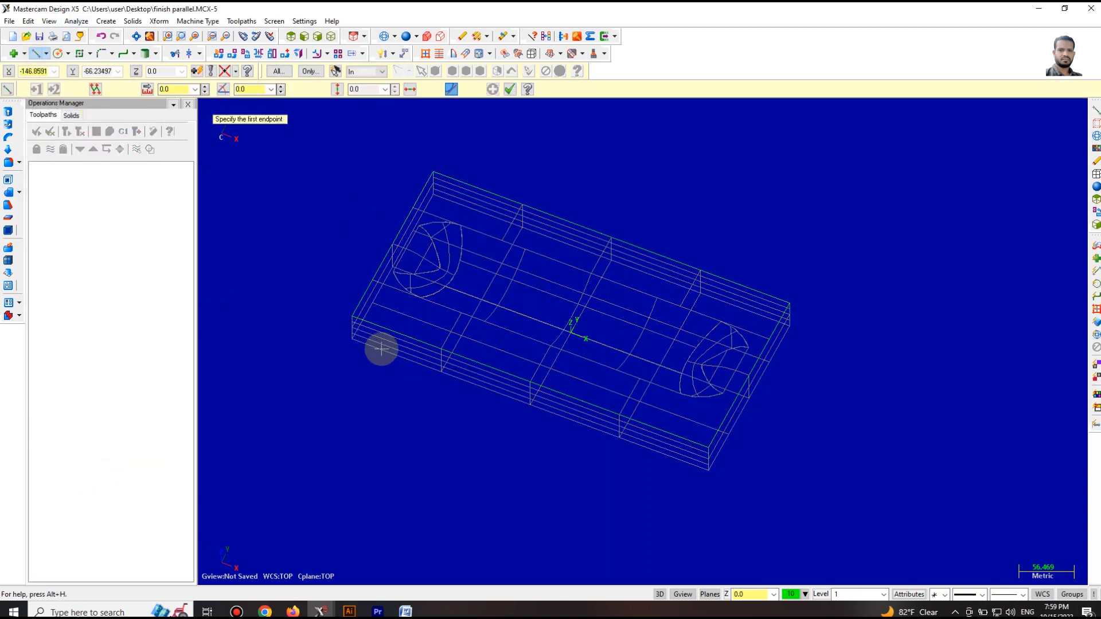
pyautogui.click(352, 316)
pyautogui.click(789, 305)
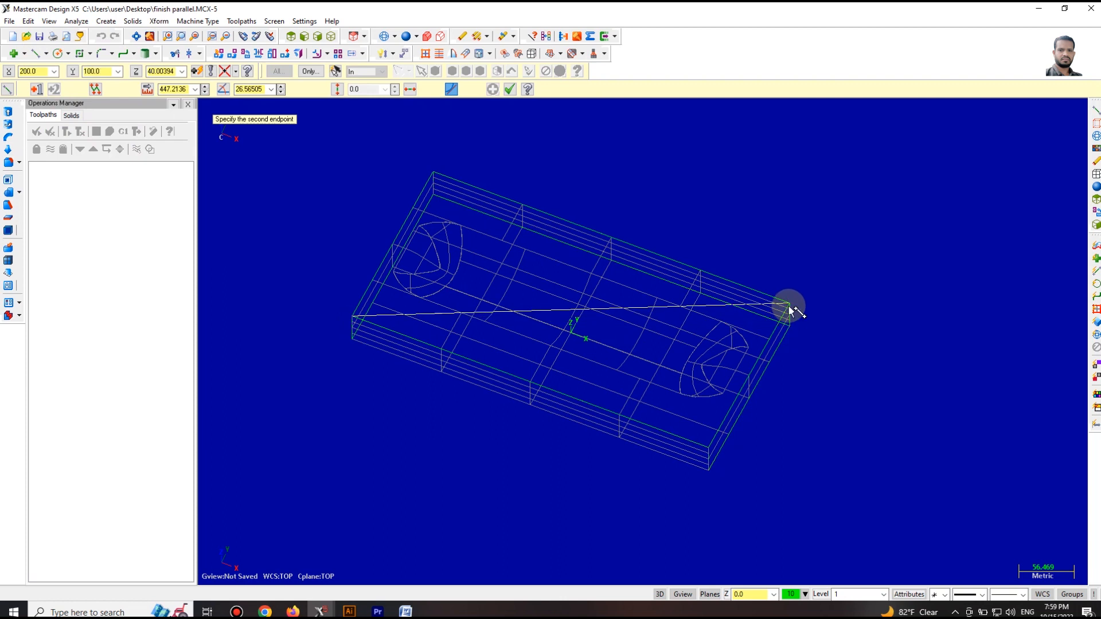
pyautogui.click(509, 90)
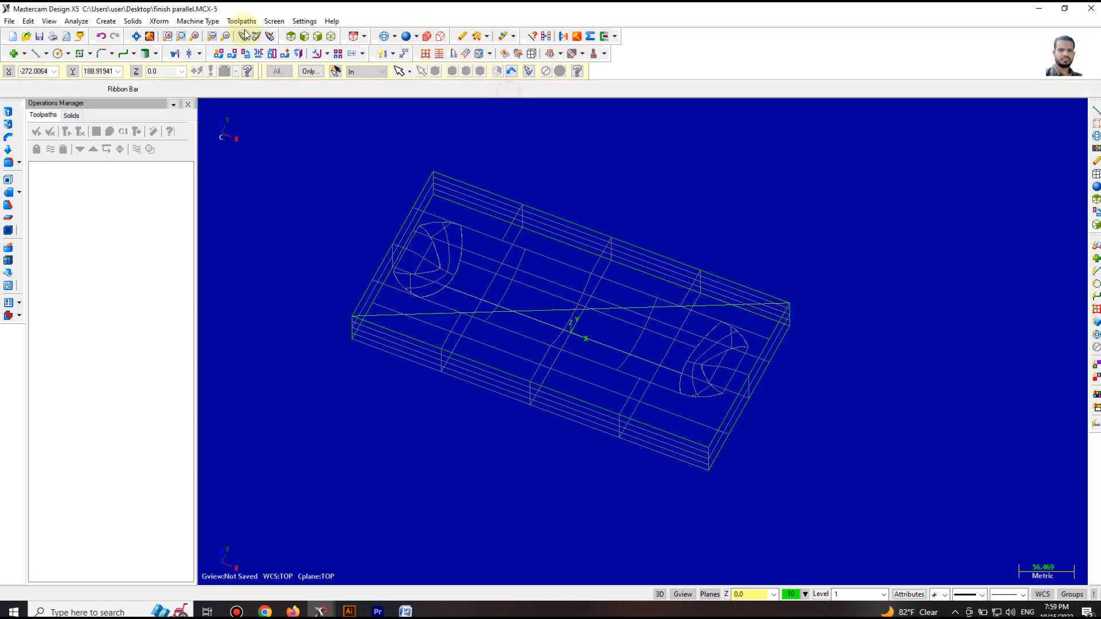
# Step: Move all geometry to the origin from the midpoint of the diagonal line, and clear the result colours
pyautogui.click(286, 55)
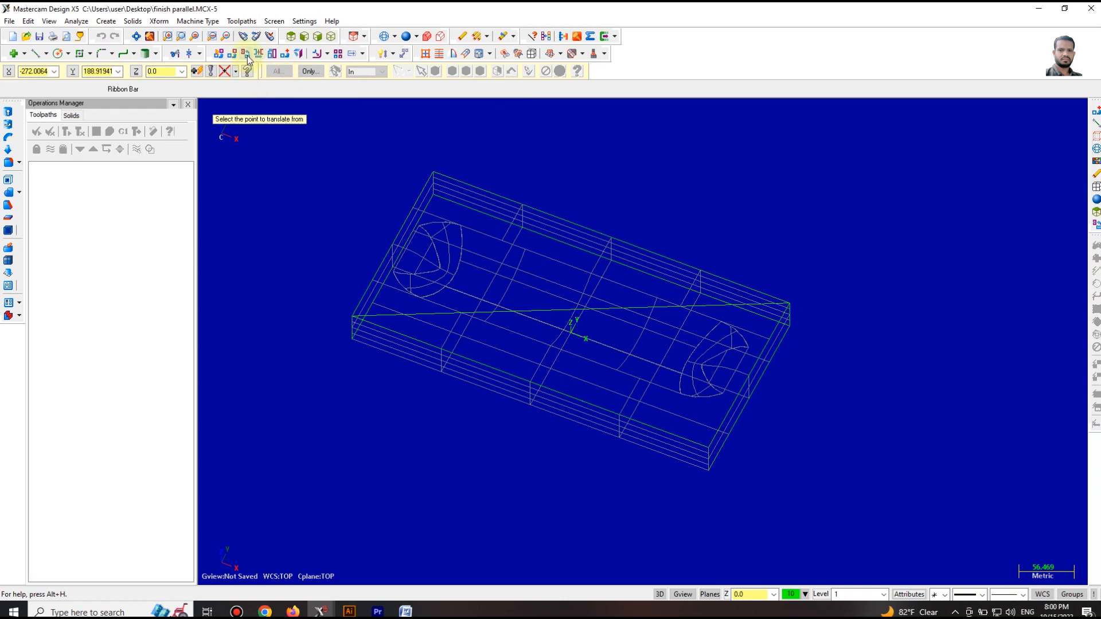
pyautogui.click(291, 37)
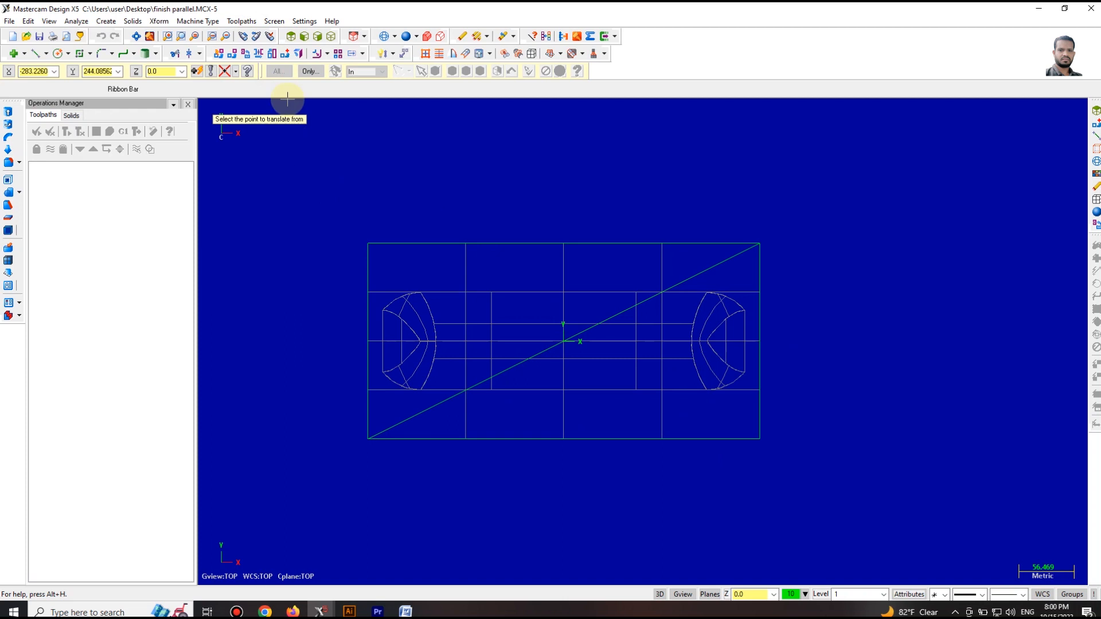
pyautogui.press('Escape')
pyautogui.click(286, 55)
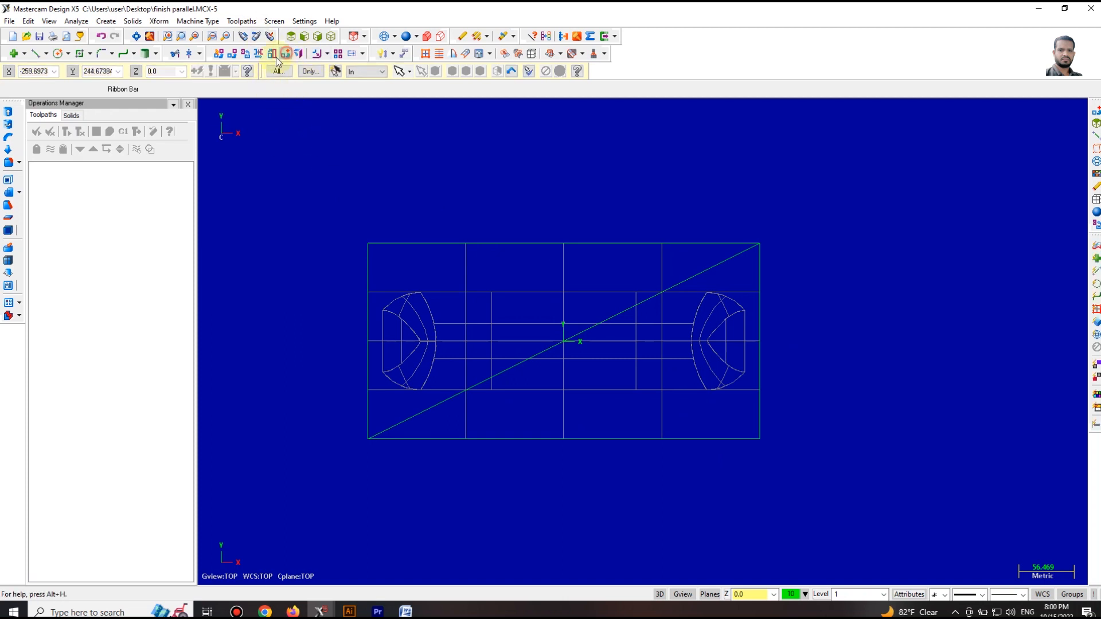
pyautogui.click(236, 72)
pyautogui.click(252, 139)
pyautogui.click(521, 362)
pyautogui.click(548, 36)
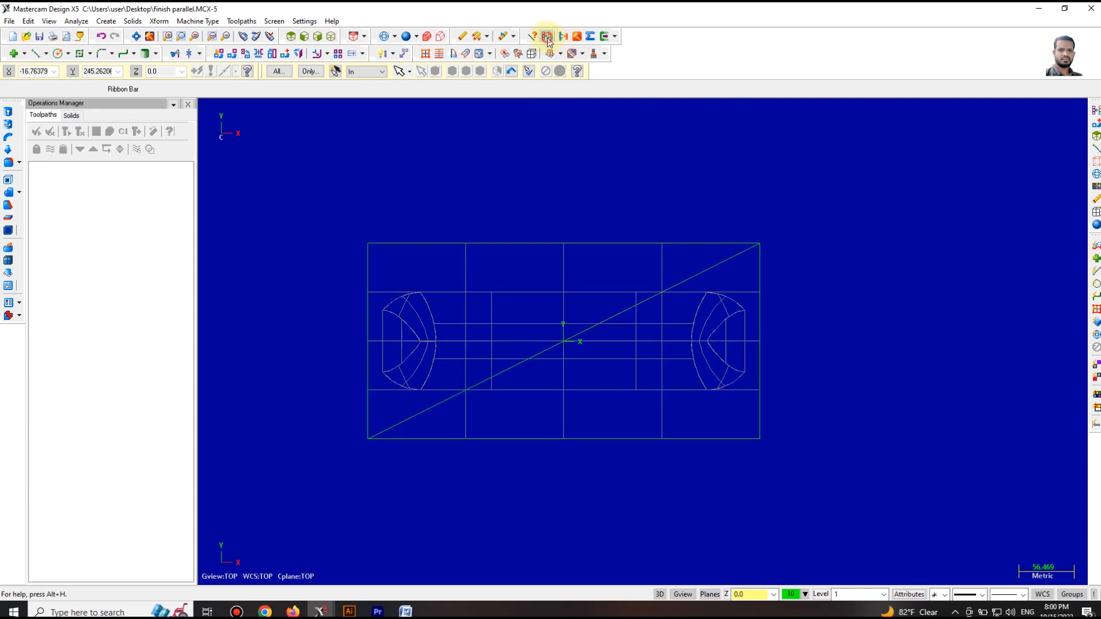
# Step: Remove the diagonal construction line with the divide/delete trim
pyautogui.scroll(-2, 487, 345)
pyautogui.click(185, 56)
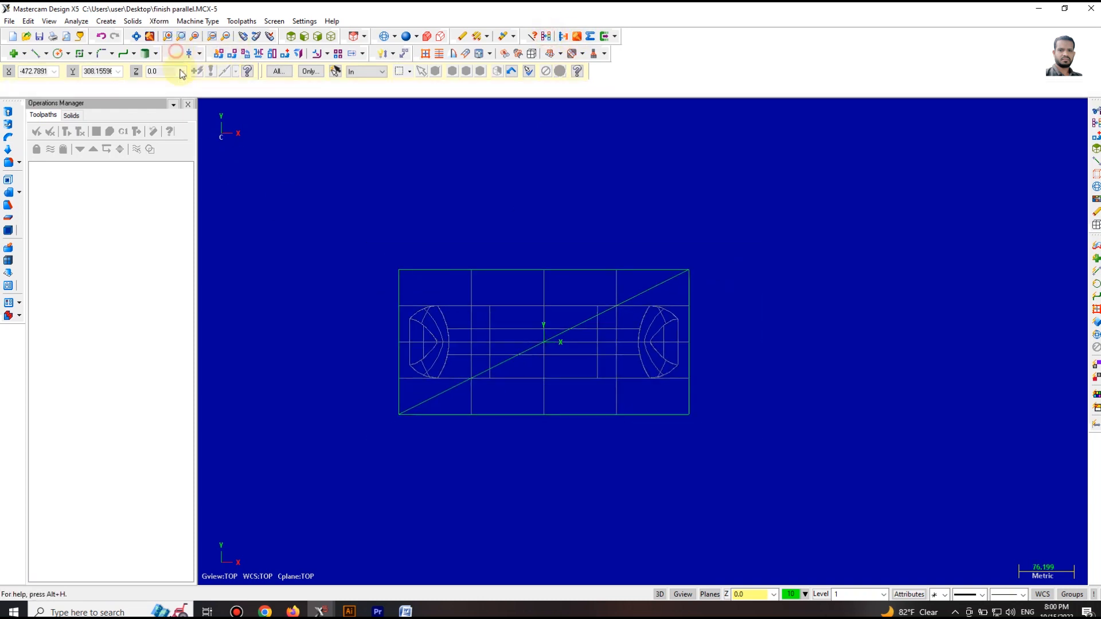
pyautogui.click(472, 363)
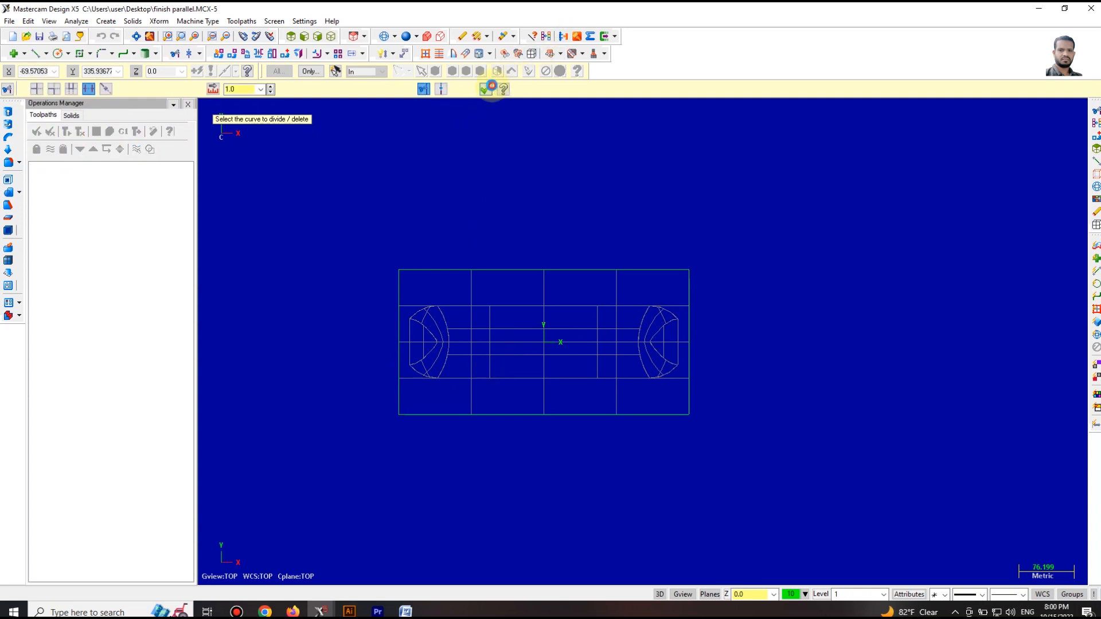
pyautogui.click(486, 89)
# Step: Assign the default mill machine to the part and size its rectangular stock from all entities
pyautogui.moveTo(485, 271); pyautogui.dragTo(365, 243, button='middle')
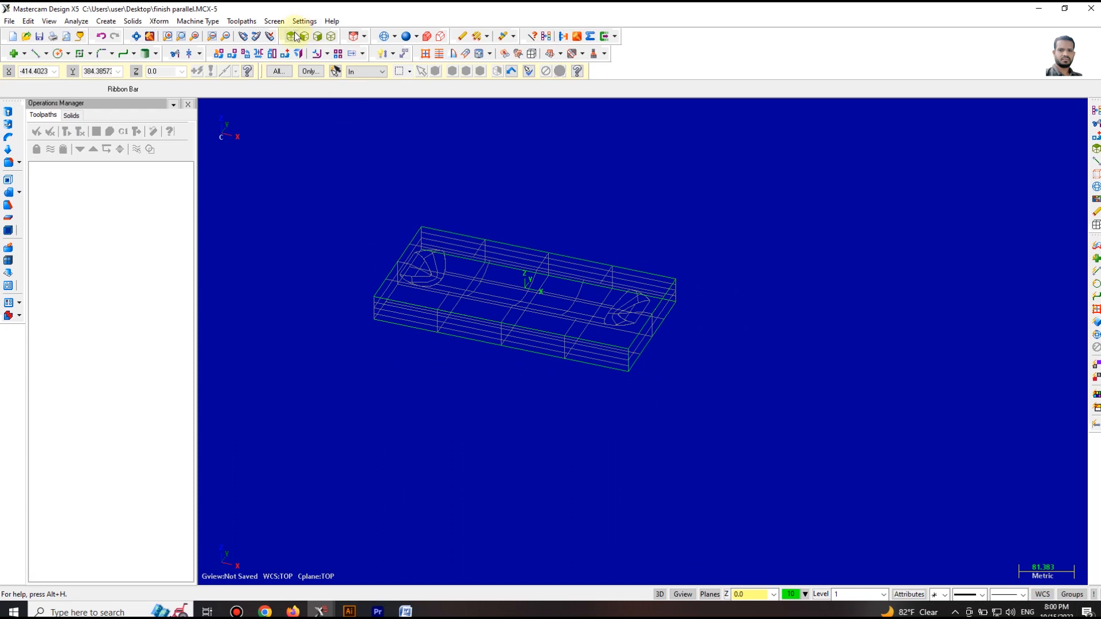
pyautogui.click(293, 36)
pyautogui.click(136, 37)
pyautogui.scroll(-5, 447, 295)
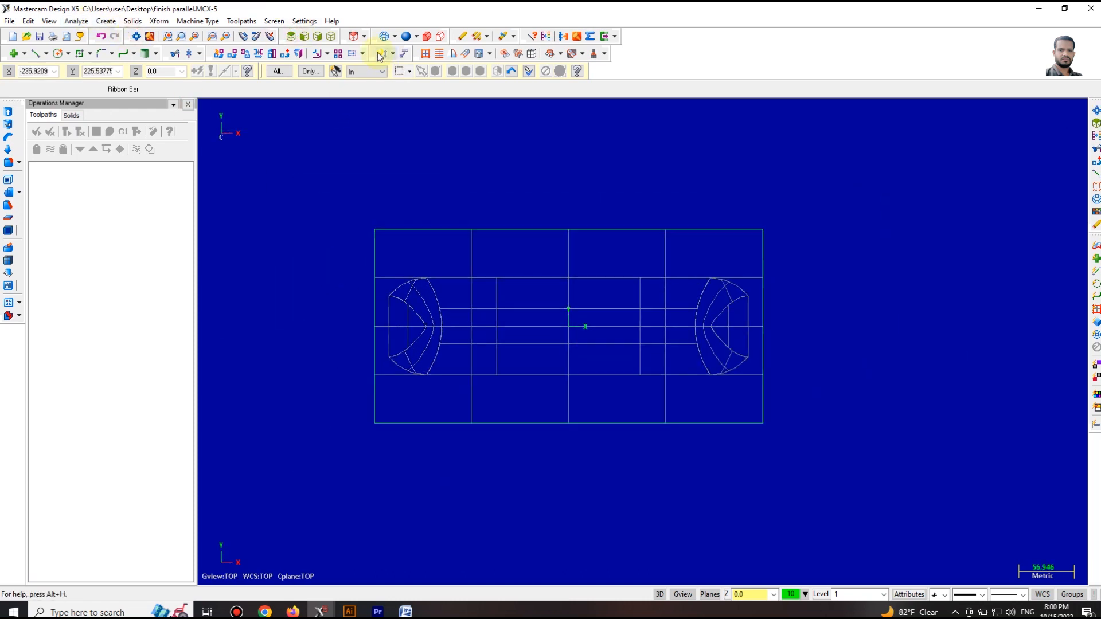
pyautogui.click(379, 54)
pyautogui.moveTo(574, 437)
pyautogui.mouseDown(button='middle')
pyautogui.moveTo(455, 324)
pyautogui.moveTo(282, 47)
pyautogui.mouseUp(button='middle')
pyautogui.click(198, 22)
pyautogui.moveTo(202, 33)
pyautogui.click(278, 33)
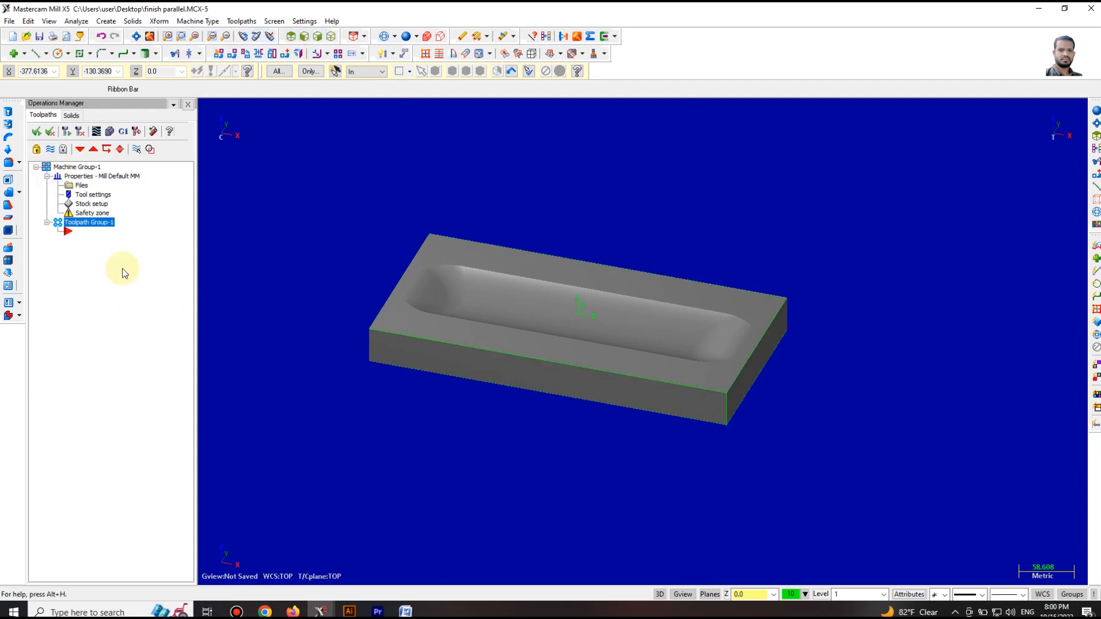
pyautogui.click(78, 202)
pyautogui.click(244, 448)
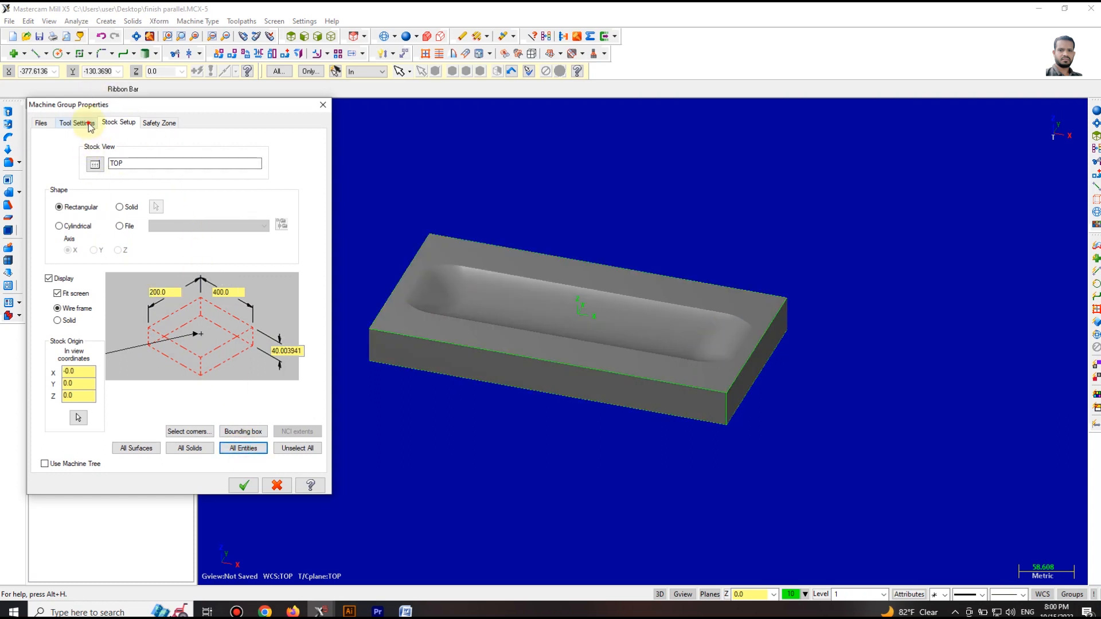
# Step: Set user-defined feed calculation with spindle speed 5000, feed rate 2000, retract rate 150 and plunge rate 15, and apply the machine group properties
pyautogui.click(81, 123)
pyautogui.click(65, 232)
pyautogui.doubleClick(159, 246)
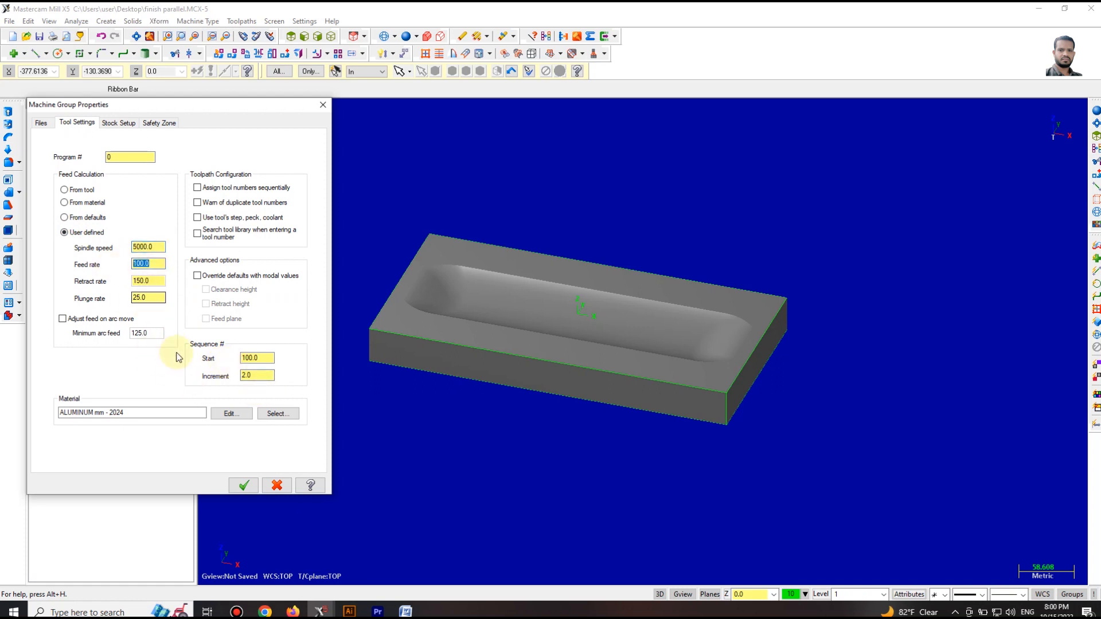
pyautogui.write('5000.0')
pyautogui.press('Tab')
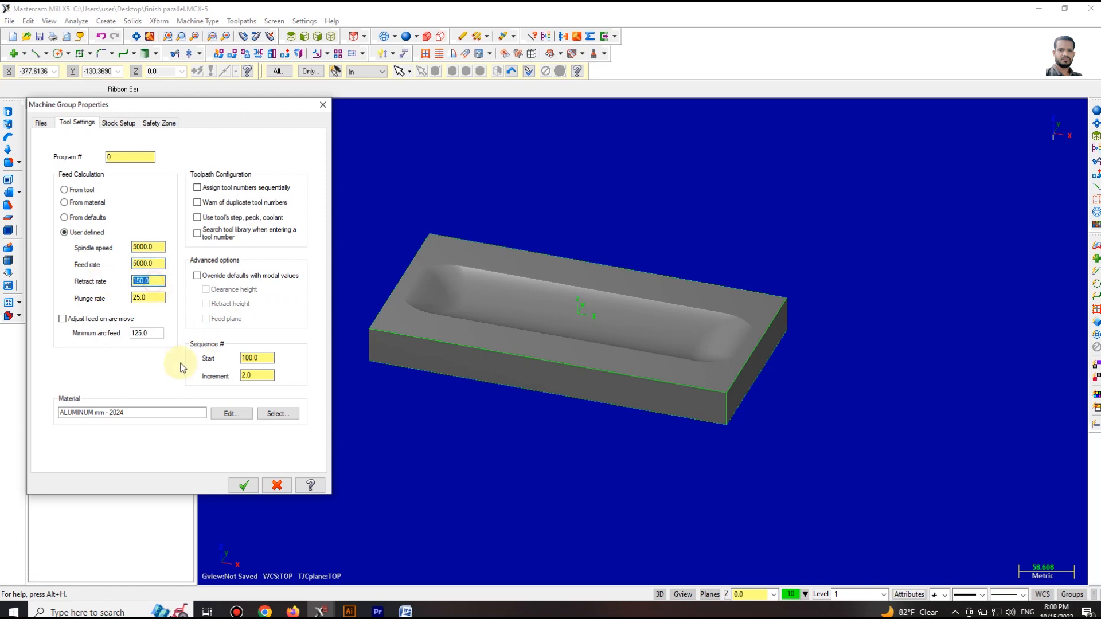
pyautogui.hotkey('shift', 'Tab')
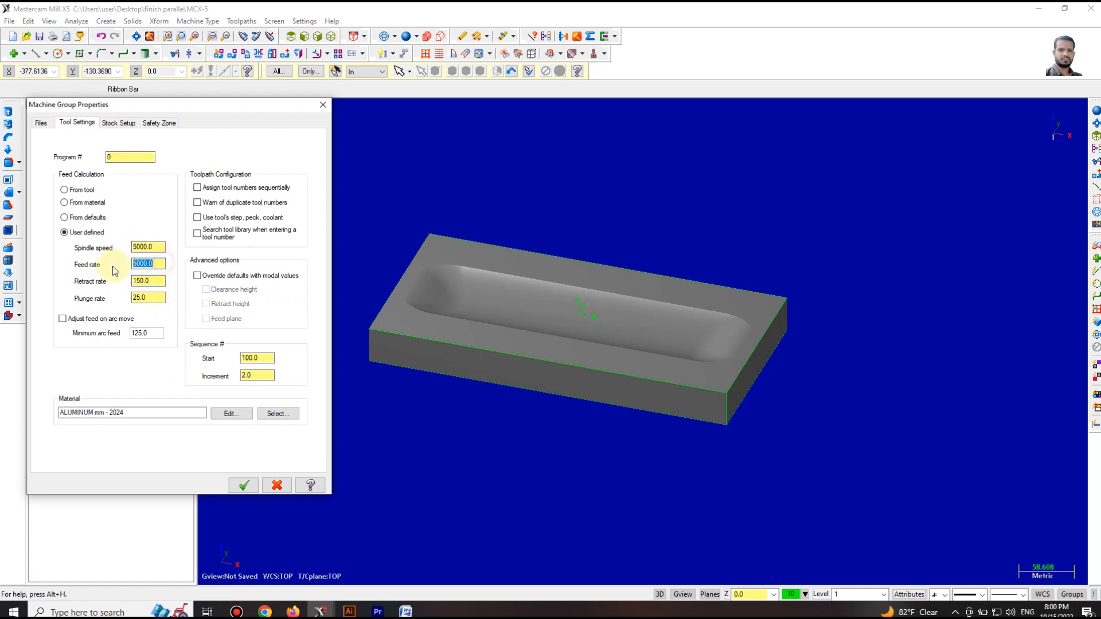
pyautogui.write('2000')
pyautogui.press('Tab')
pyautogui.write('150')
pyautogui.press('Tab')
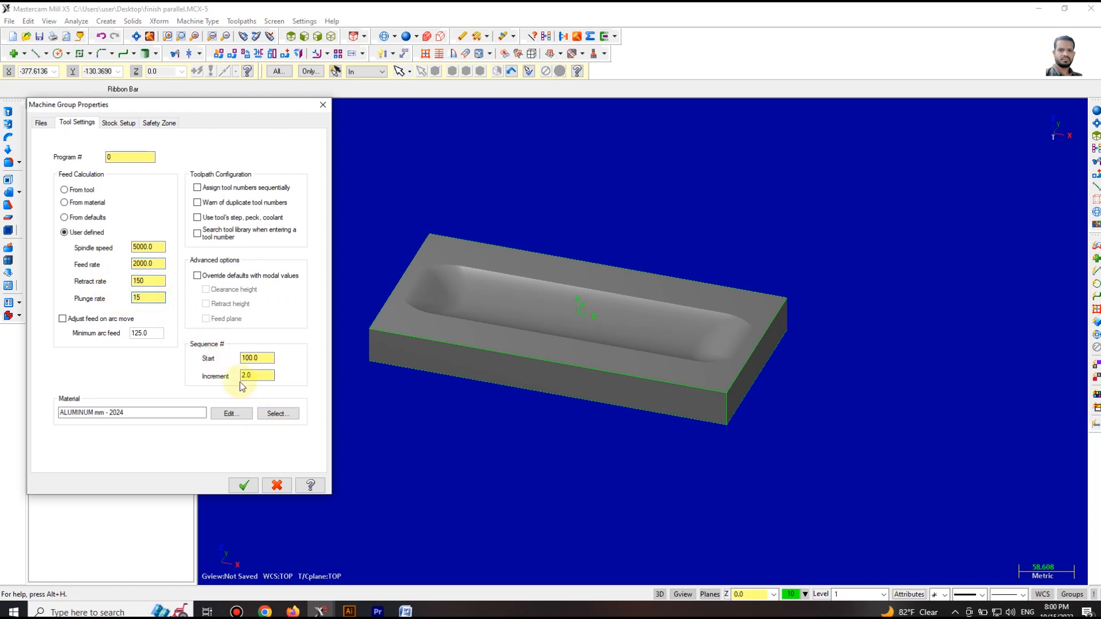
pyautogui.click(244, 485)
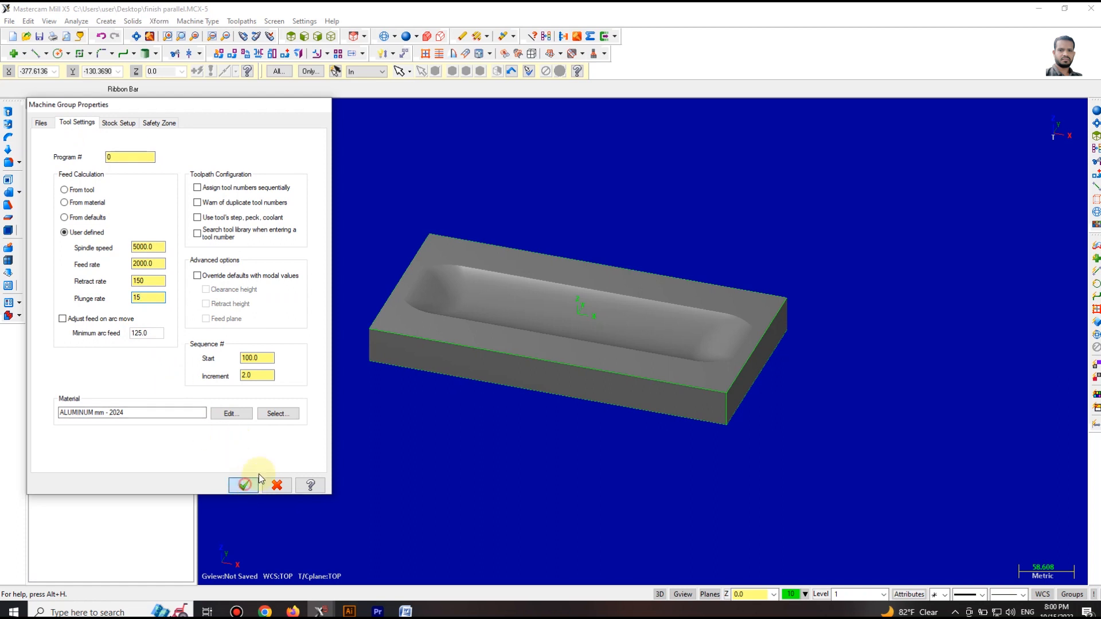
# Step: Save the part as finish parallel in the usb folder on the Desktop
pyautogui.click(40, 36)
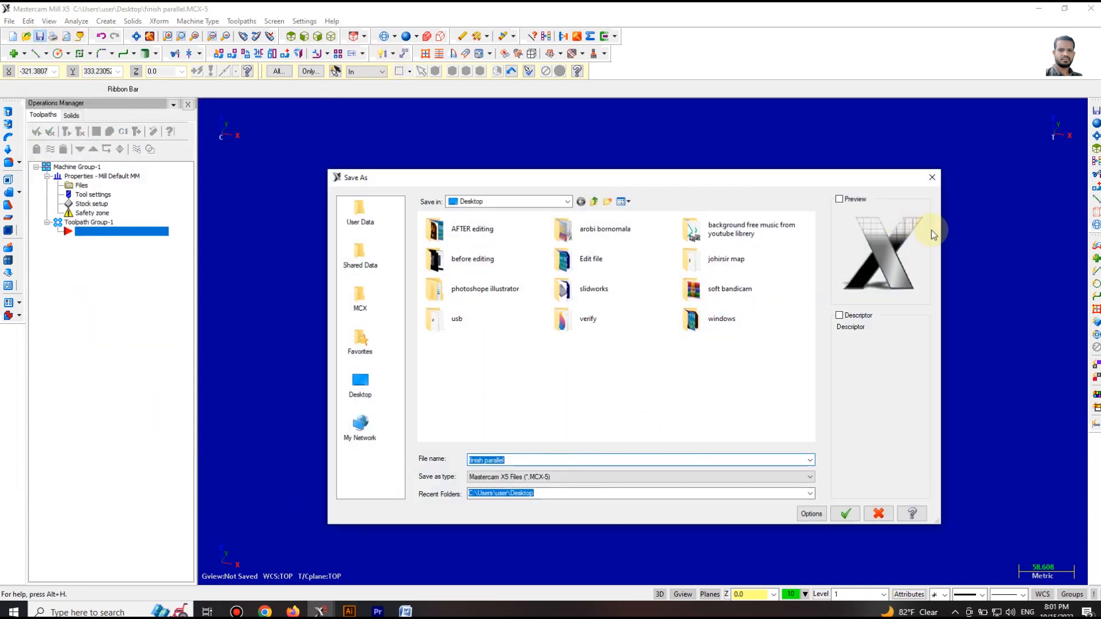
pyautogui.moveTo(810, 183); pyautogui.dragTo(594, 138)
pyautogui.click(152, 345)
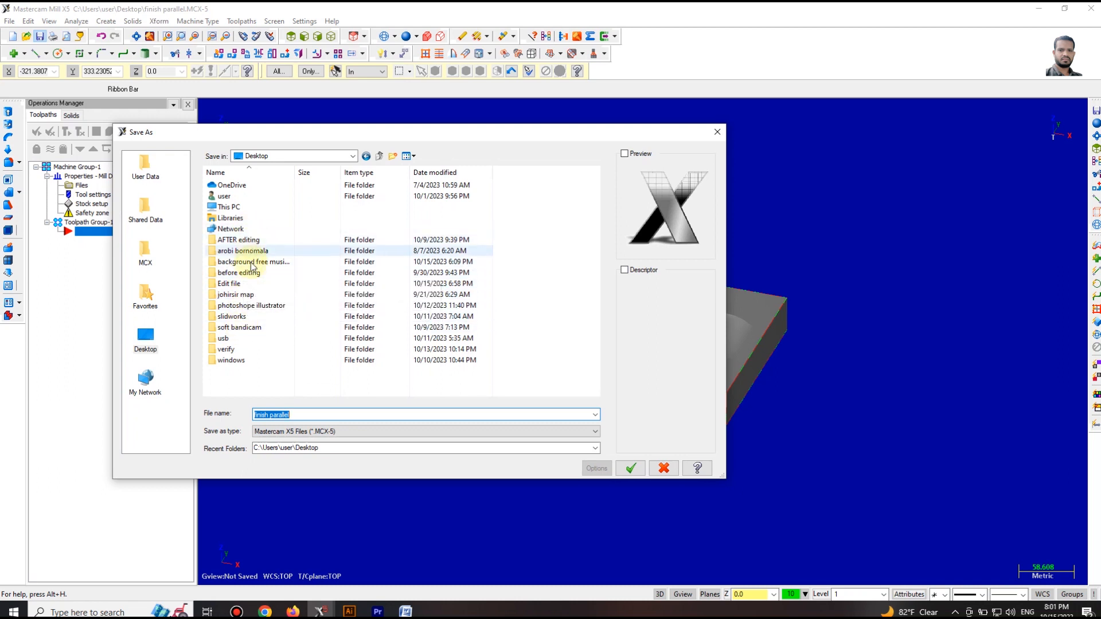
pyautogui.doubleClick(224, 339)
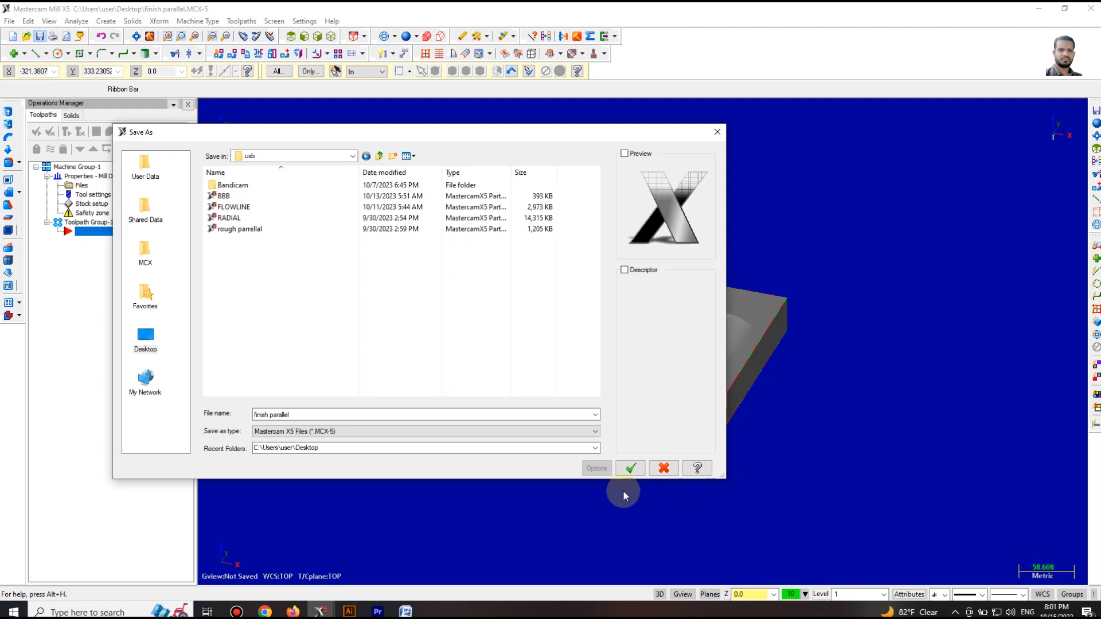
pyautogui.click(633, 470)
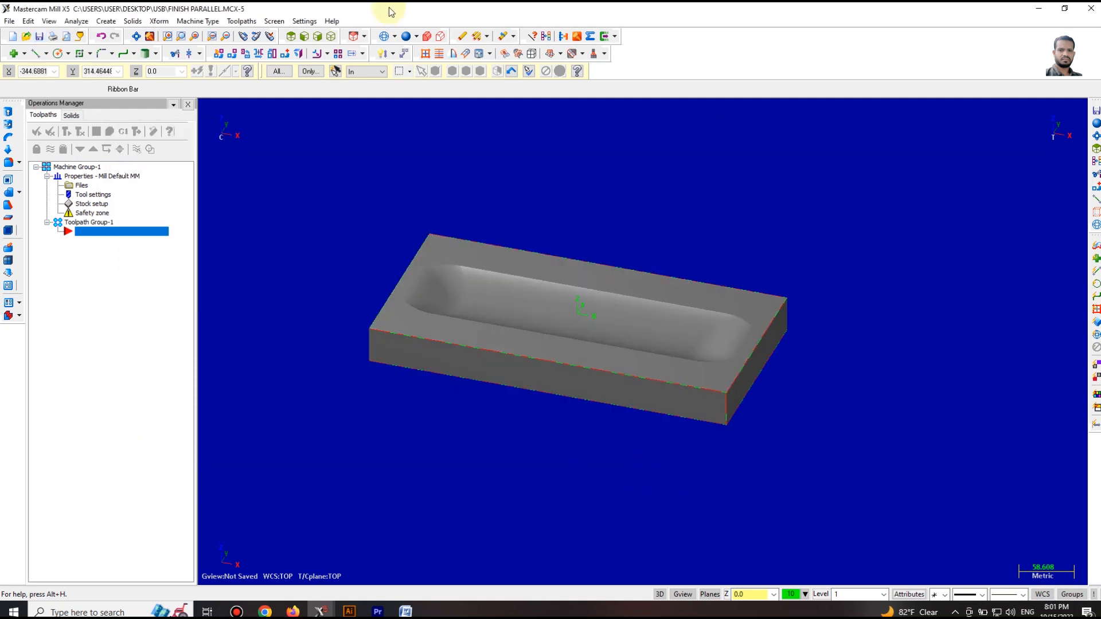
# Step: Add a surface finish parallel mill toolpath to Toolpath Group-1, using all entities as its drive surfaces
pyautogui.click(438, 38)
pyautogui.click(292, 36)
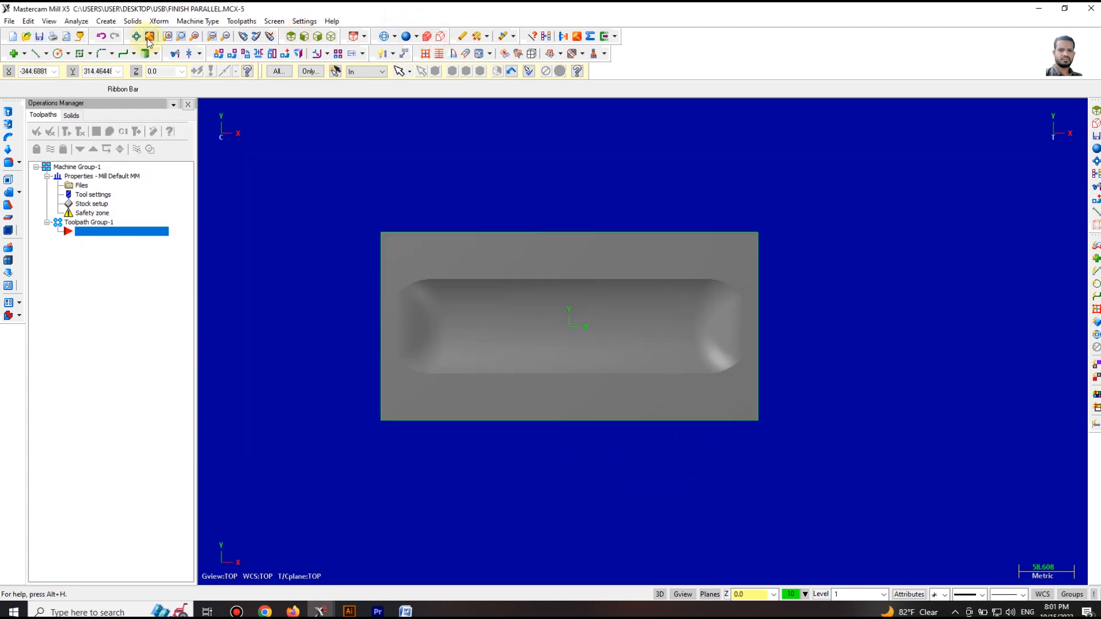
pyautogui.click(137, 36)
pyautogui.scroll(-3, 444, 241)
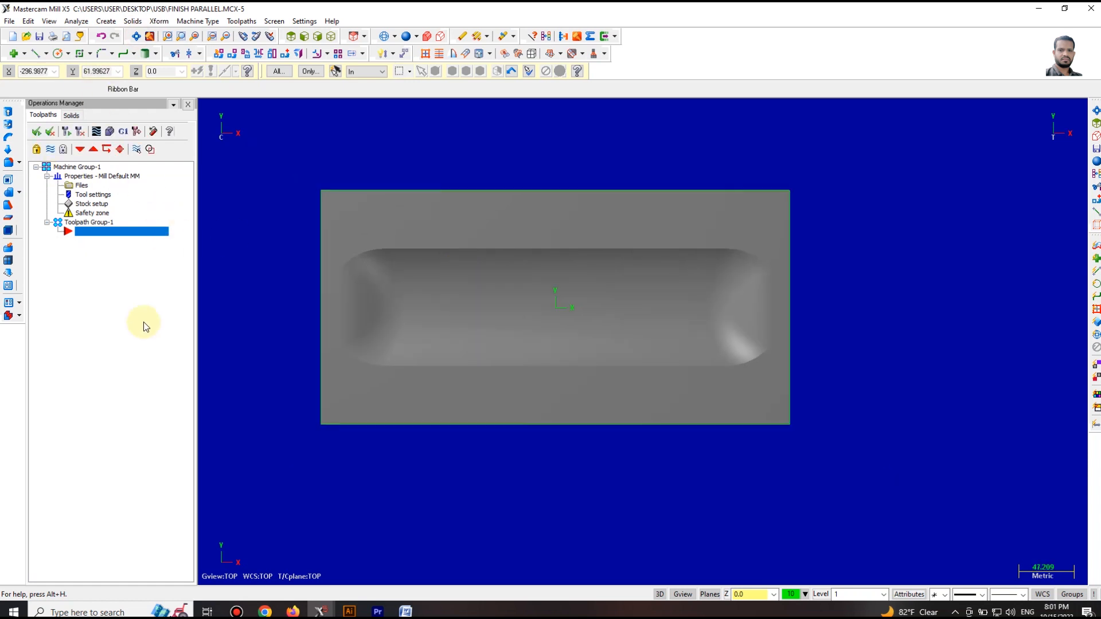
pyautogui.click(115, 316)
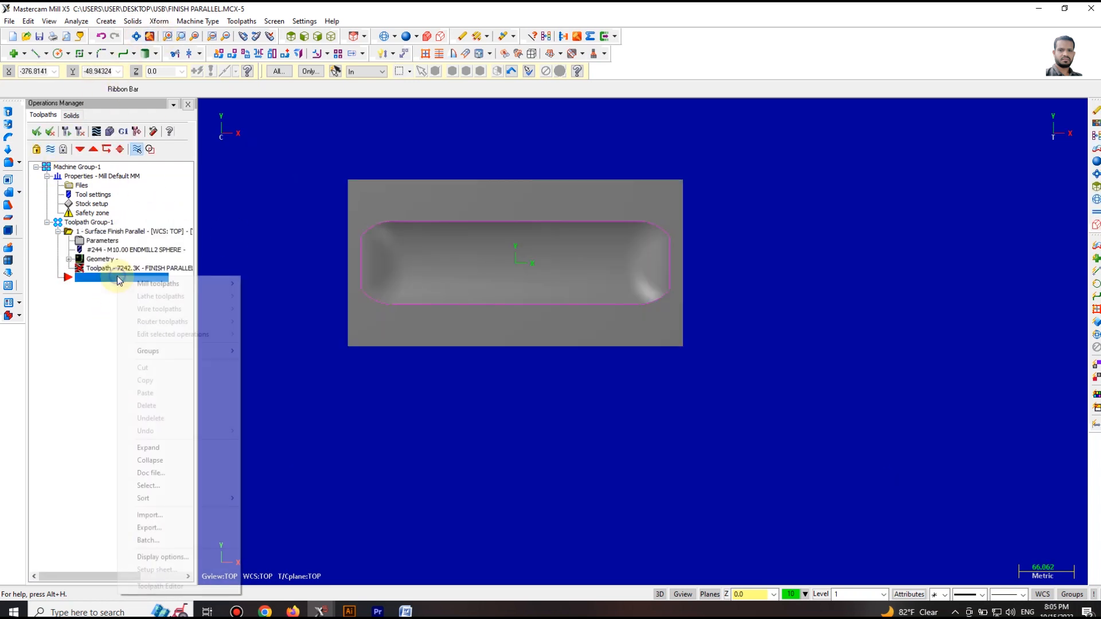
pyautogui.rightClick(118, 277)
pyautogui.moveTo(158, 286)
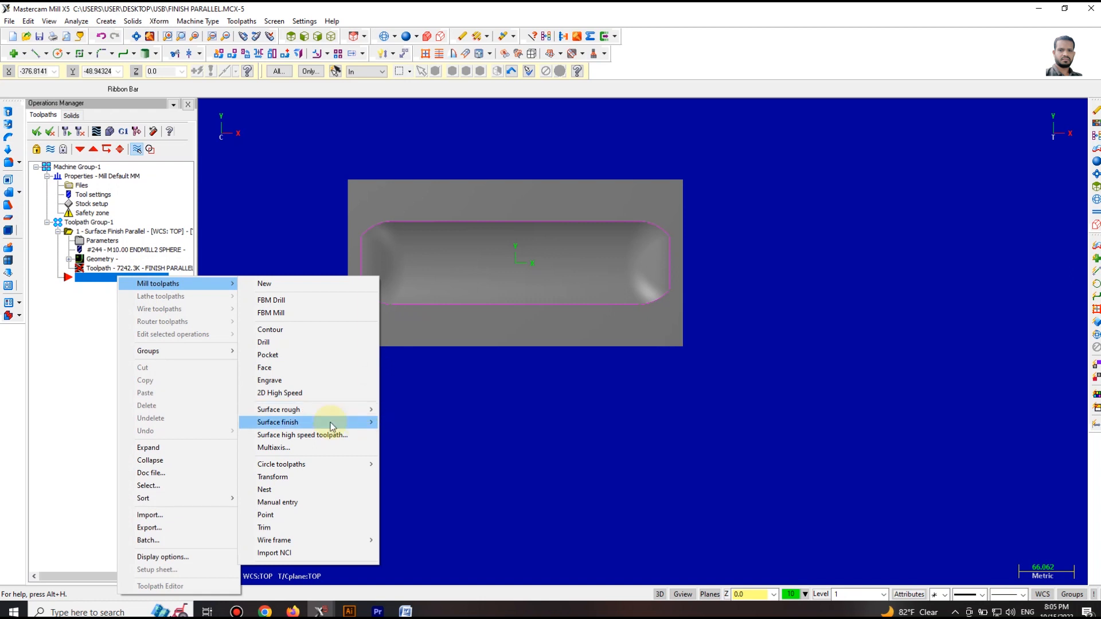
pyautogui.moveTo(292, 424)
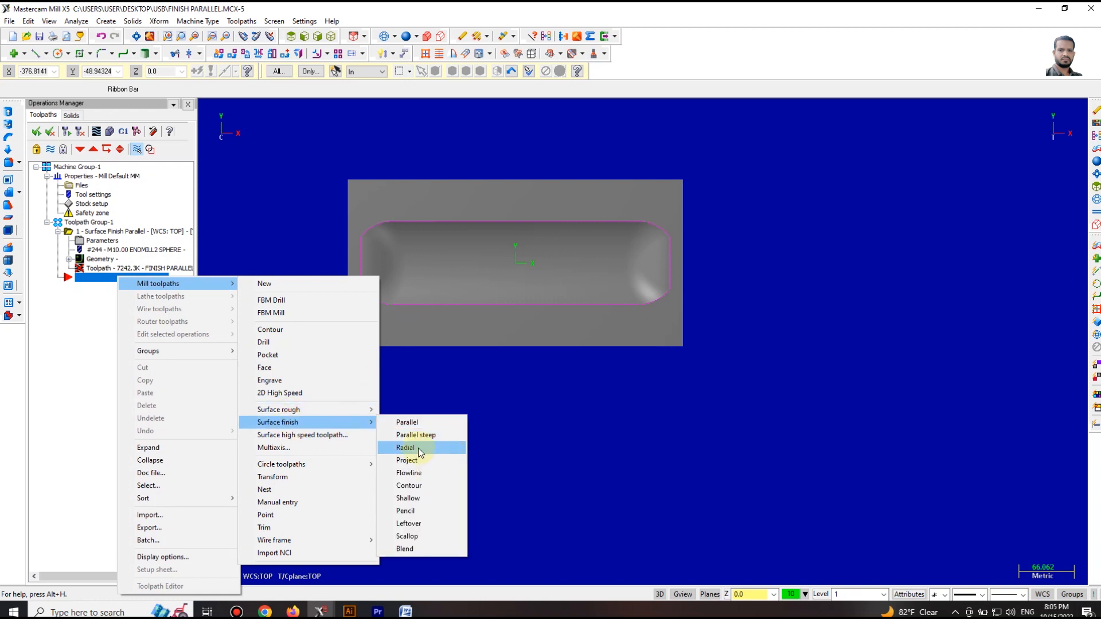
pyautogui.click(410, 424)
pyautogui.click(303, 457)
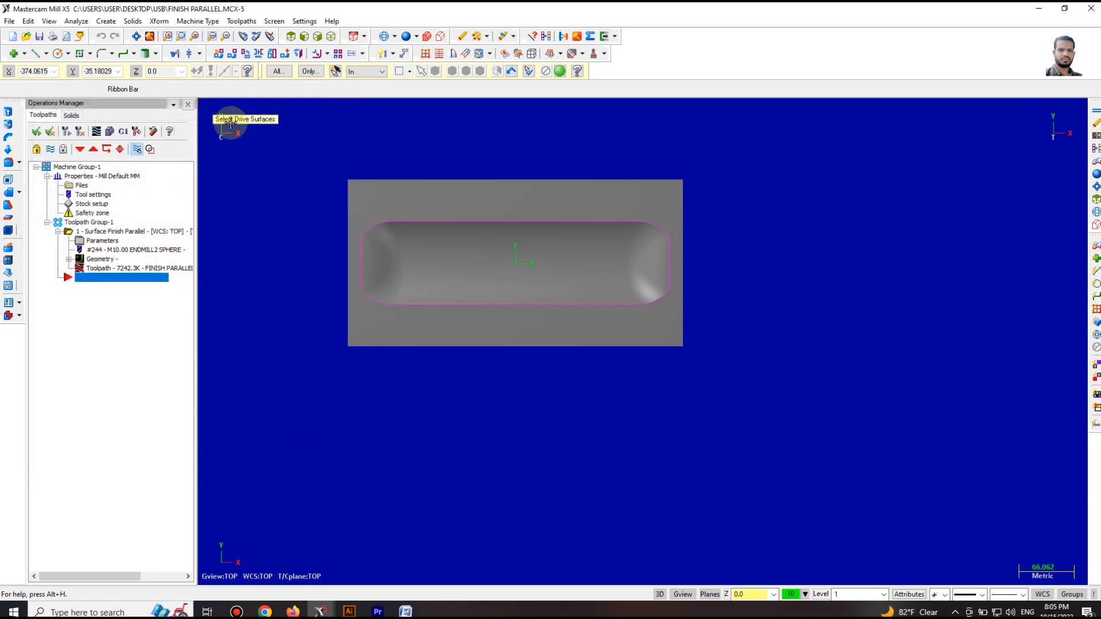
pyautogui.click(284, 74)
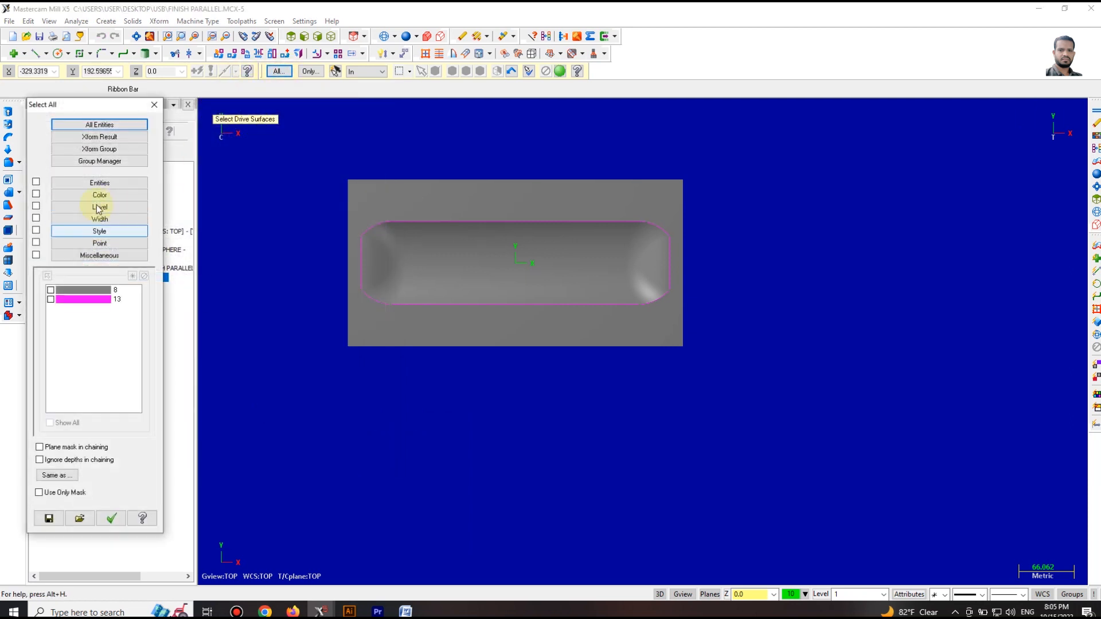
pyautogui.click(91, 125)
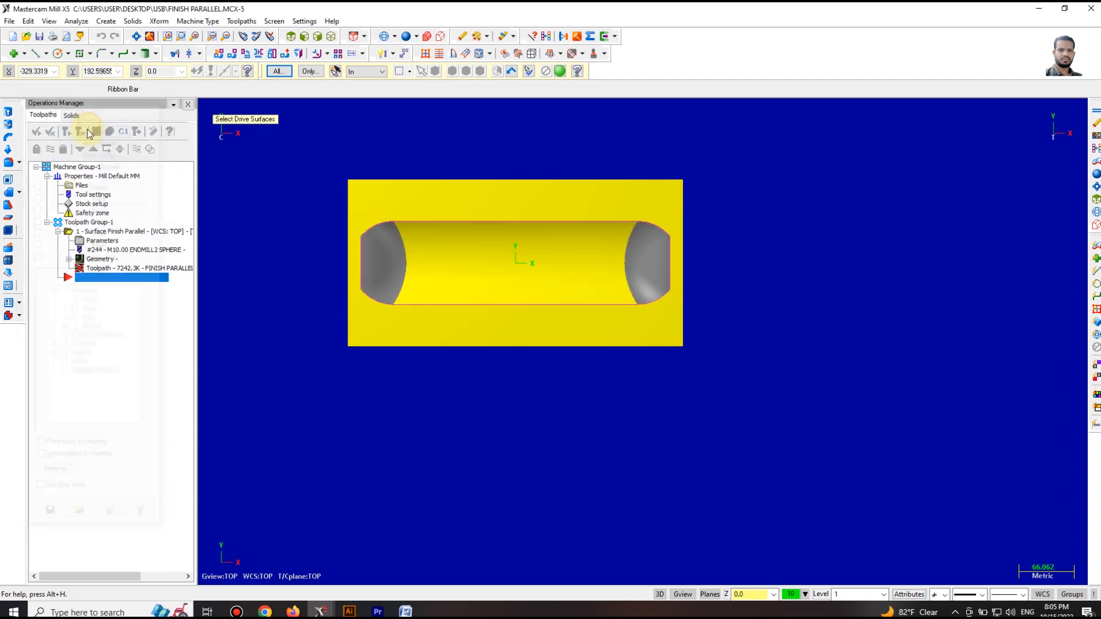
pyautogui.click(560, 70)
# Step: Chain the pocket's outline as the tool containment boundary and accept the toolpath surface selection
pyautogui.click(101, 263)
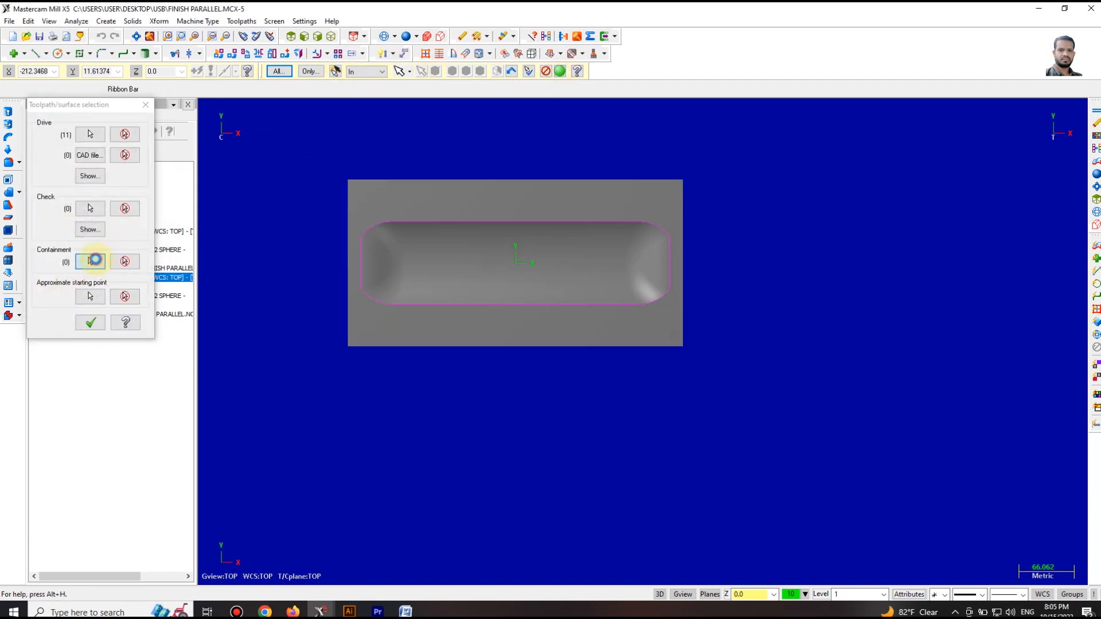
pyautogui.click(427, 221)
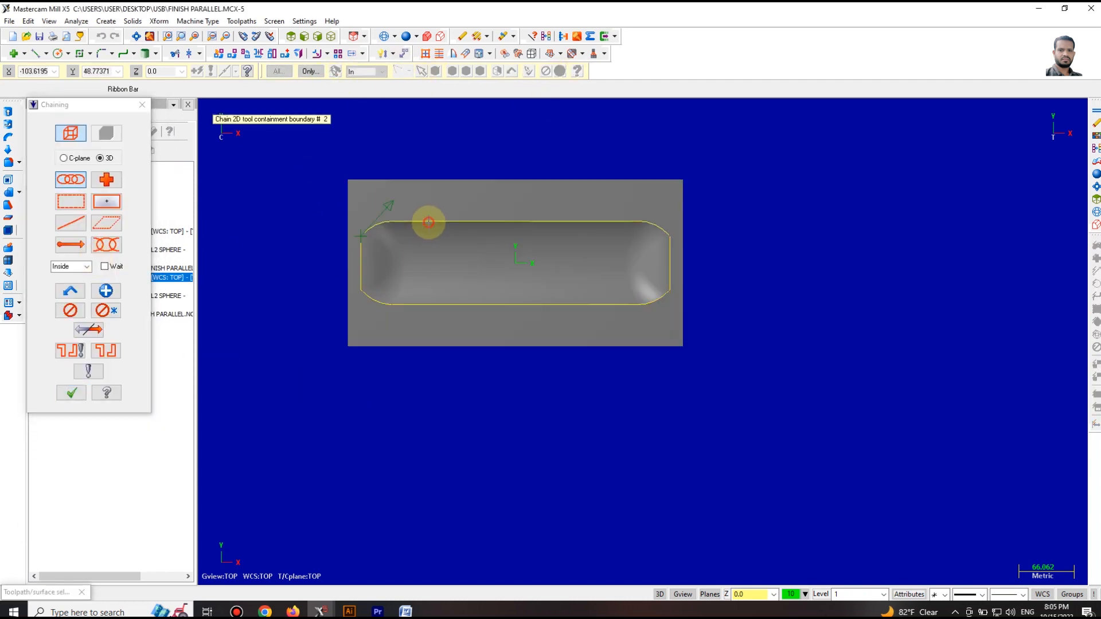
pyautogui.click(77, 396)
pyautogui.click(90, 323)
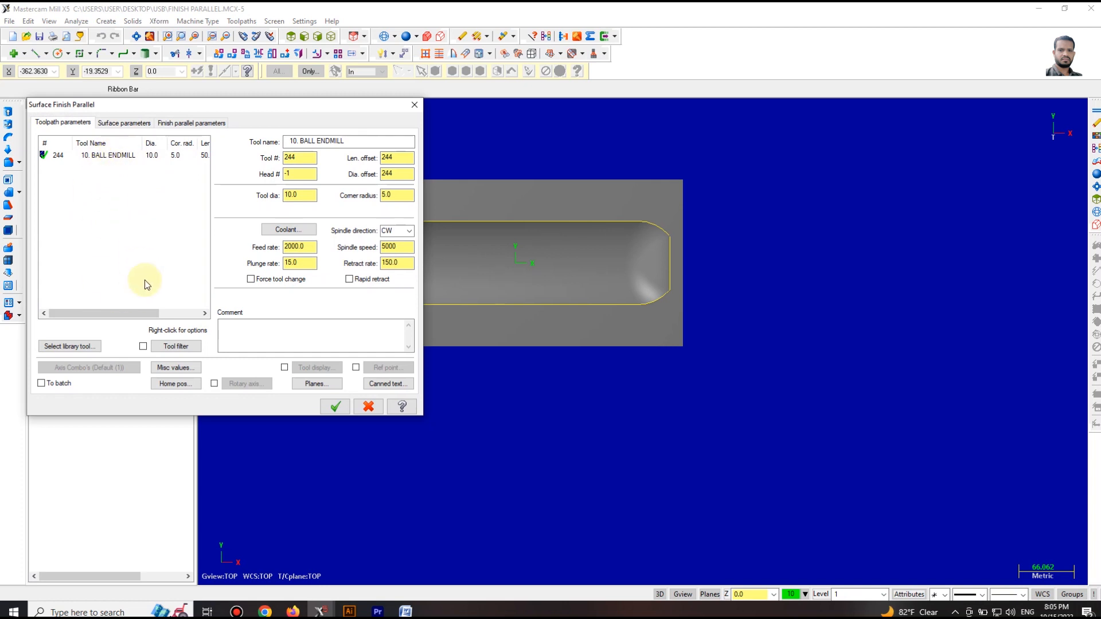
# Step: Add the 10 mm ball endmill, tool 244, from the tool library as another entry and select it for the toolpath
pyautogui.click(68, 347)
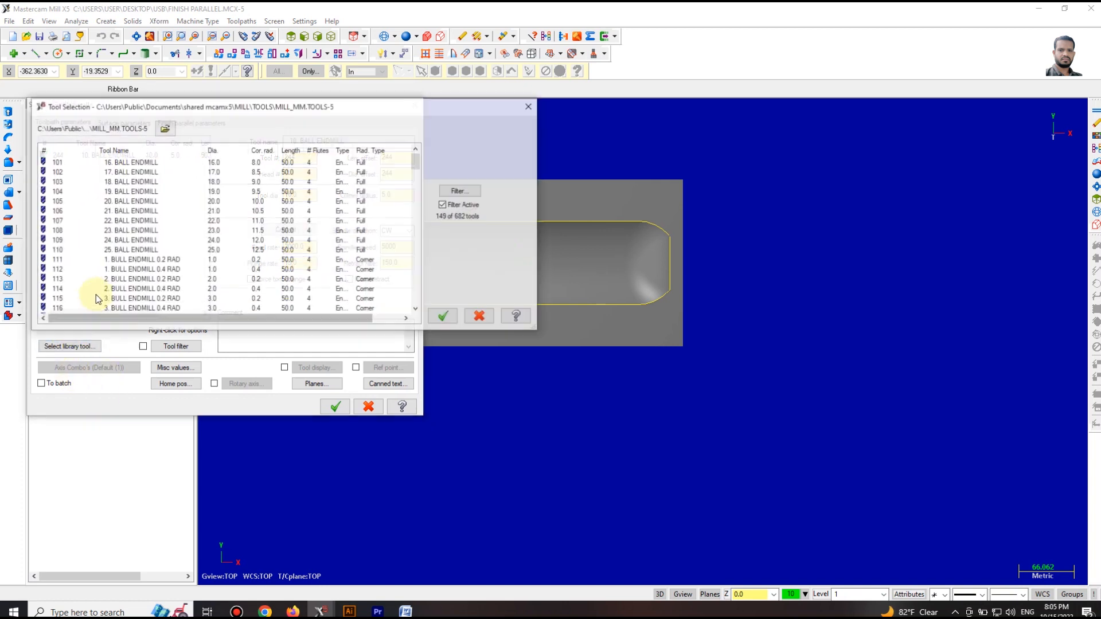
pyautogui.scroll(-20, 138, 271)
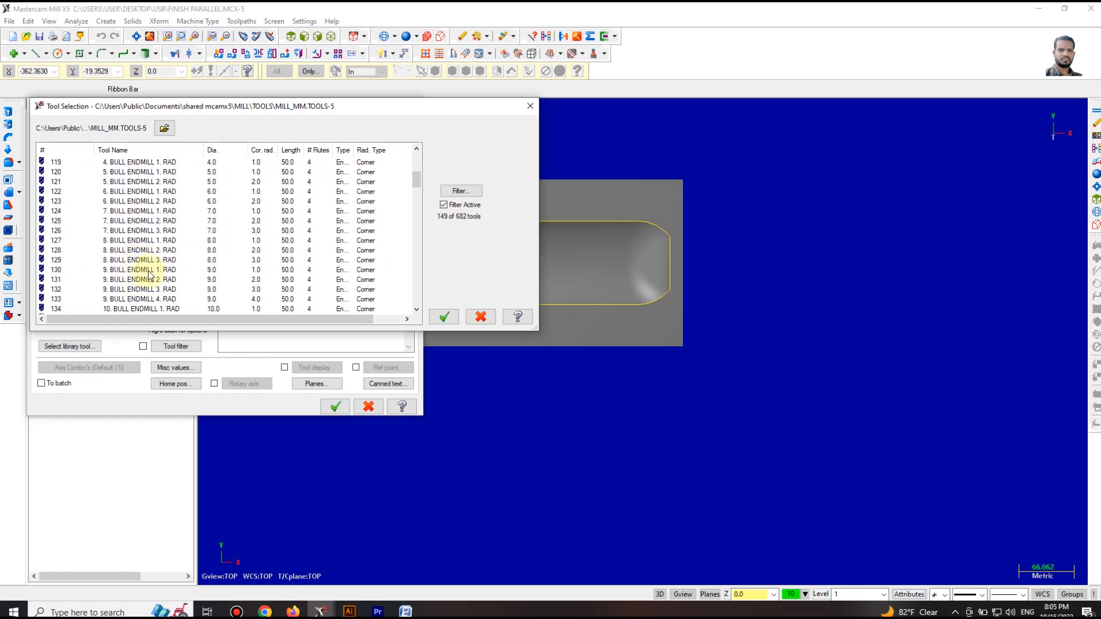
pyautogui.scroll(-12, 143, 285)
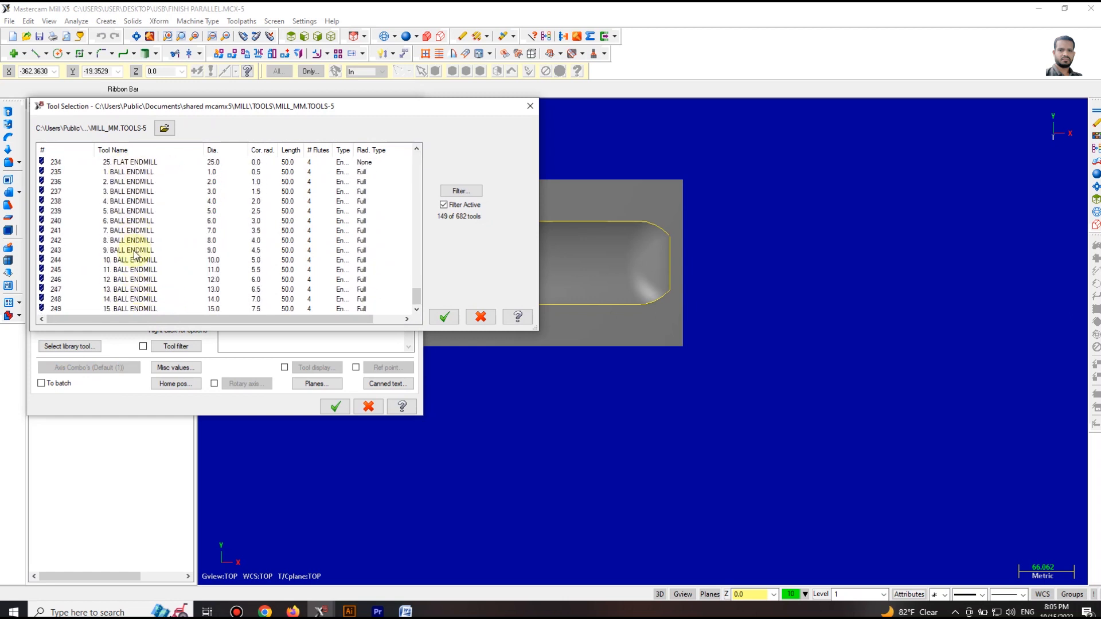
pyautogui.click(141, 261)
pyautogui.click(444, 317)
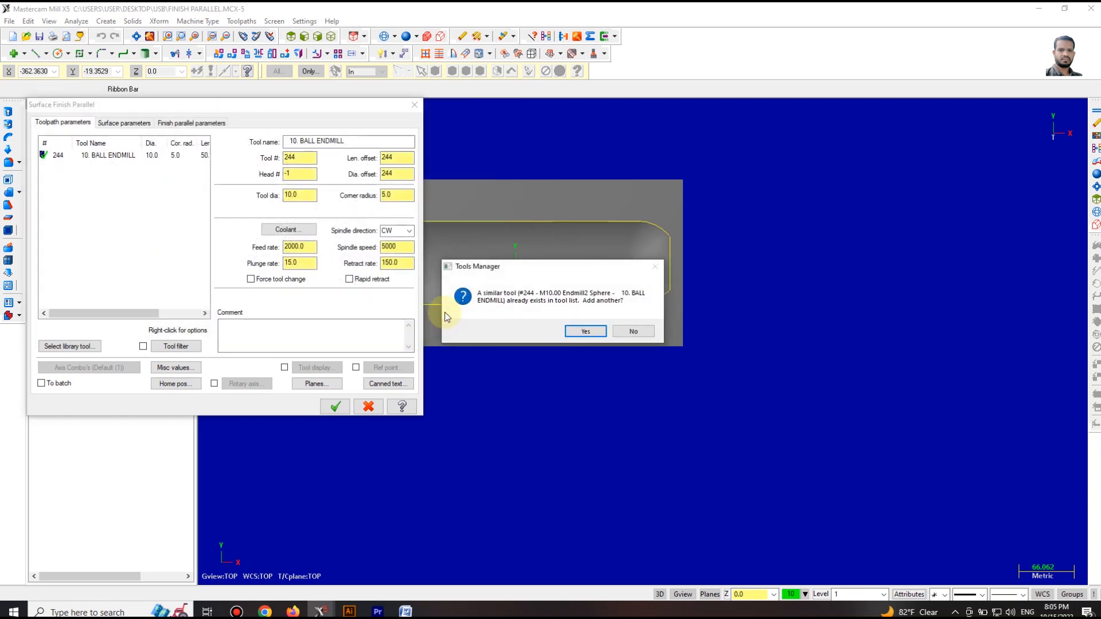
pyautogui.click(585, 332)
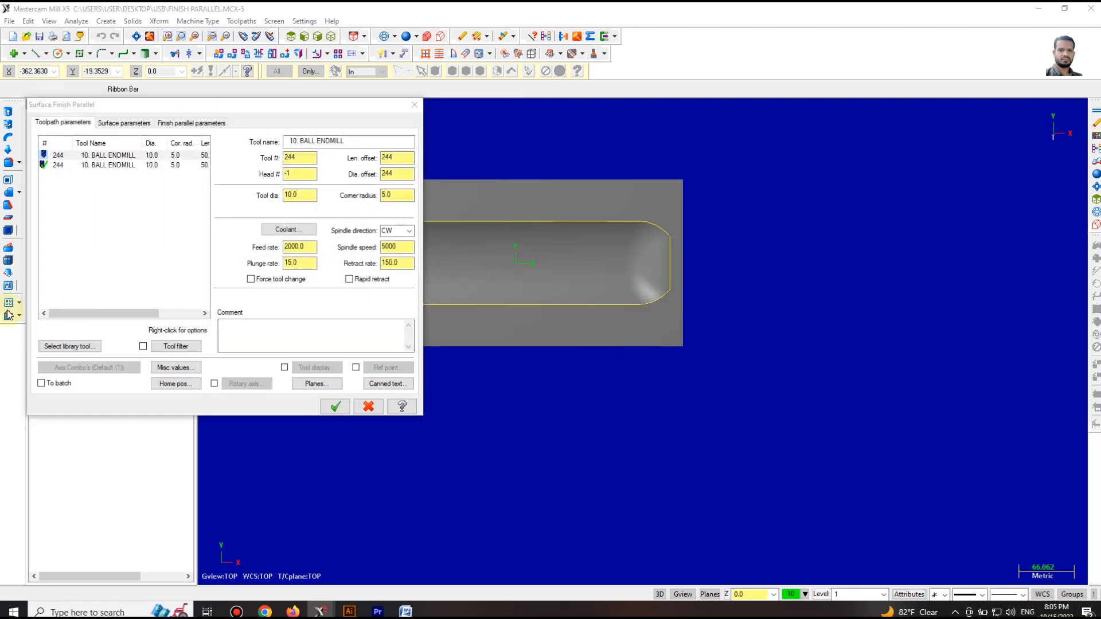
pyautogui.click(121, 166)
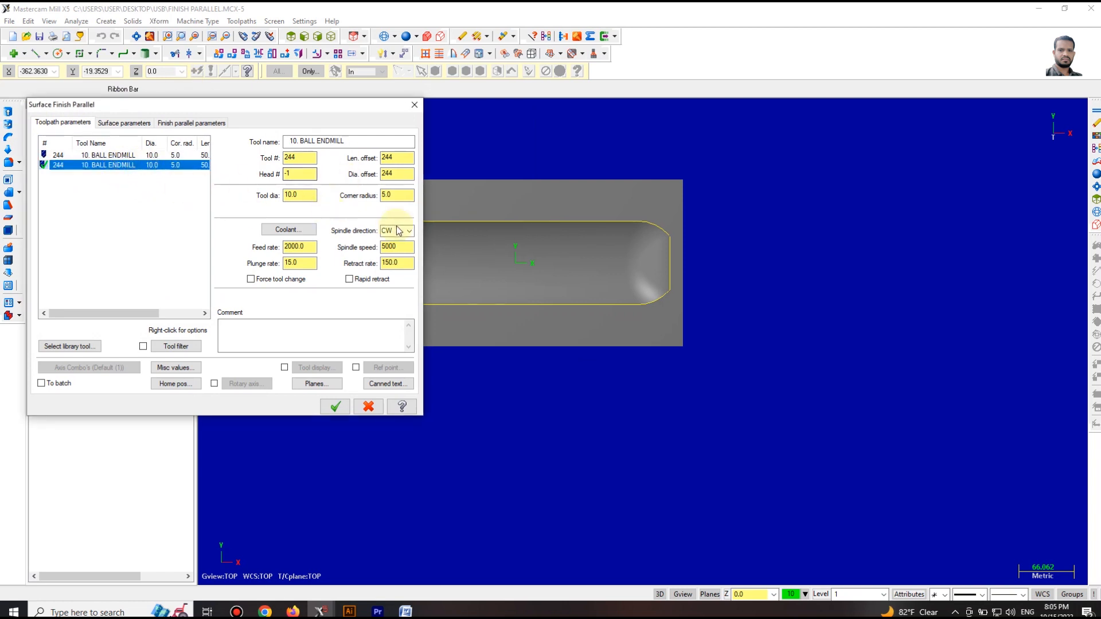
# Step: Set feed rate 1500, spindle speed 3500, absolute clearance 20, absolute retract 10 and incremental feed plane 0.1
pyautogui.click(309, 246)
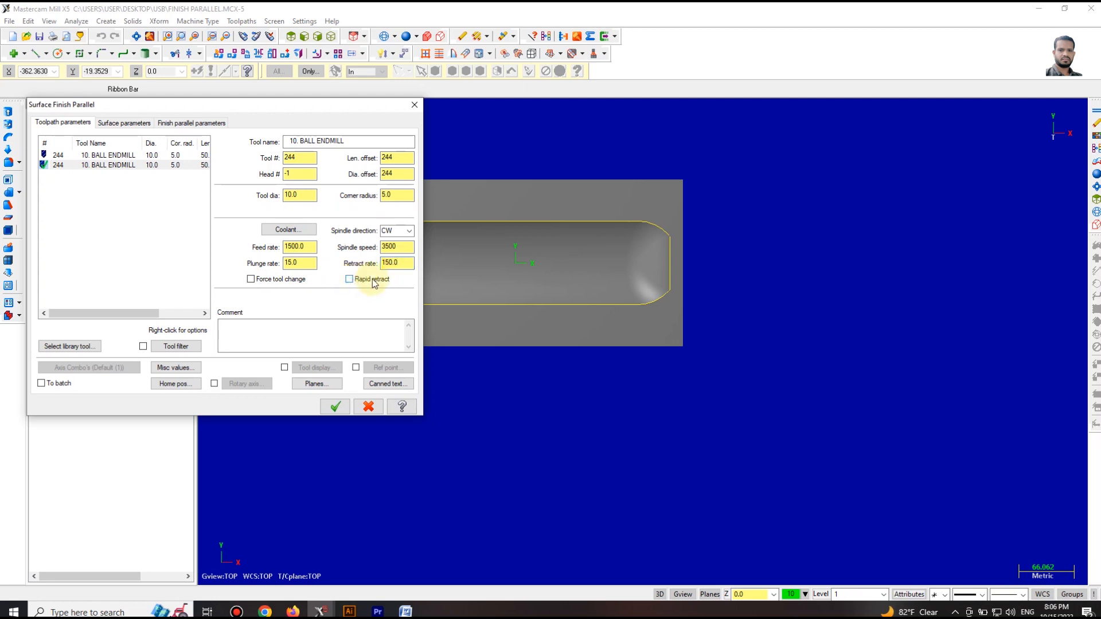
pyautogui.click(124, 122)
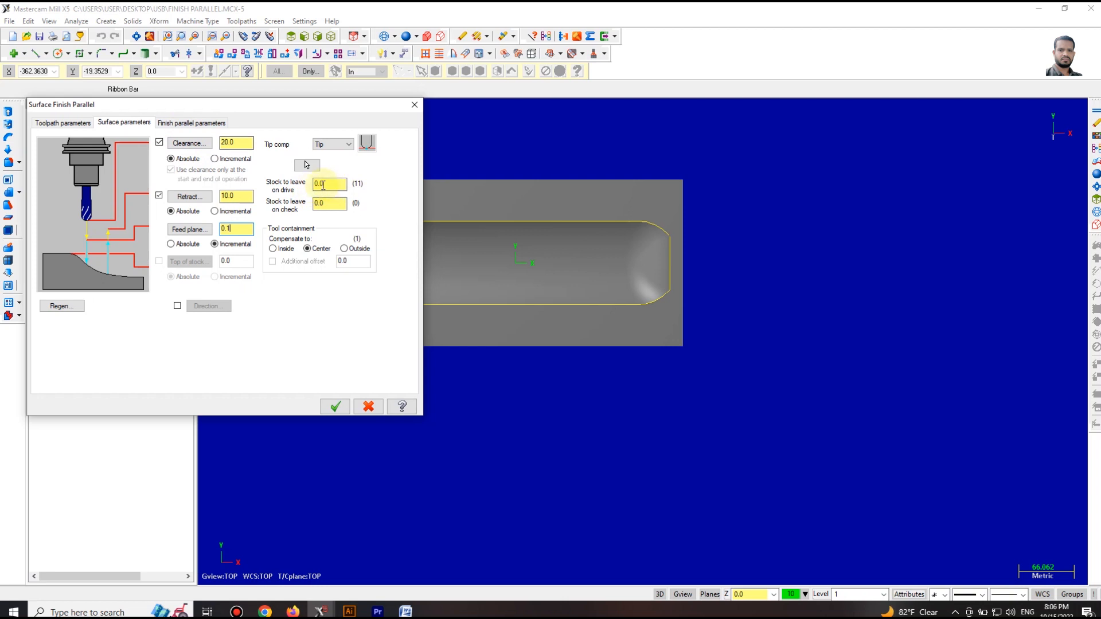
# Step: Set a 0.2 maximum stepover with zigzag cutting, and use smooth motion with optimized cut order in the gap settings
pyautogui.click(192, 124)
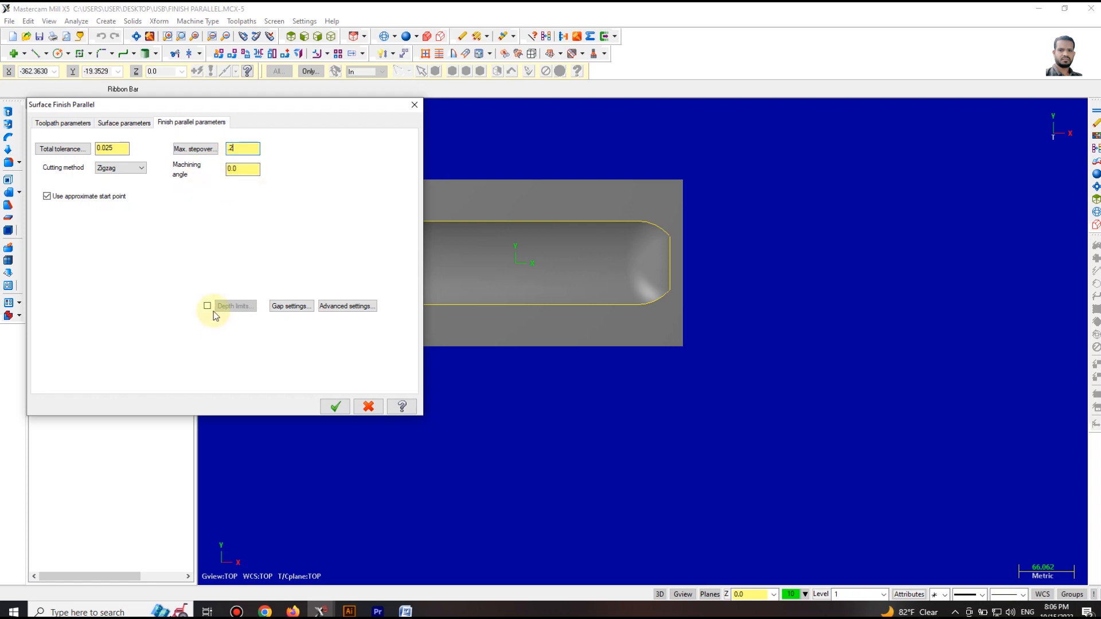
pyautogui.click(287, 307)
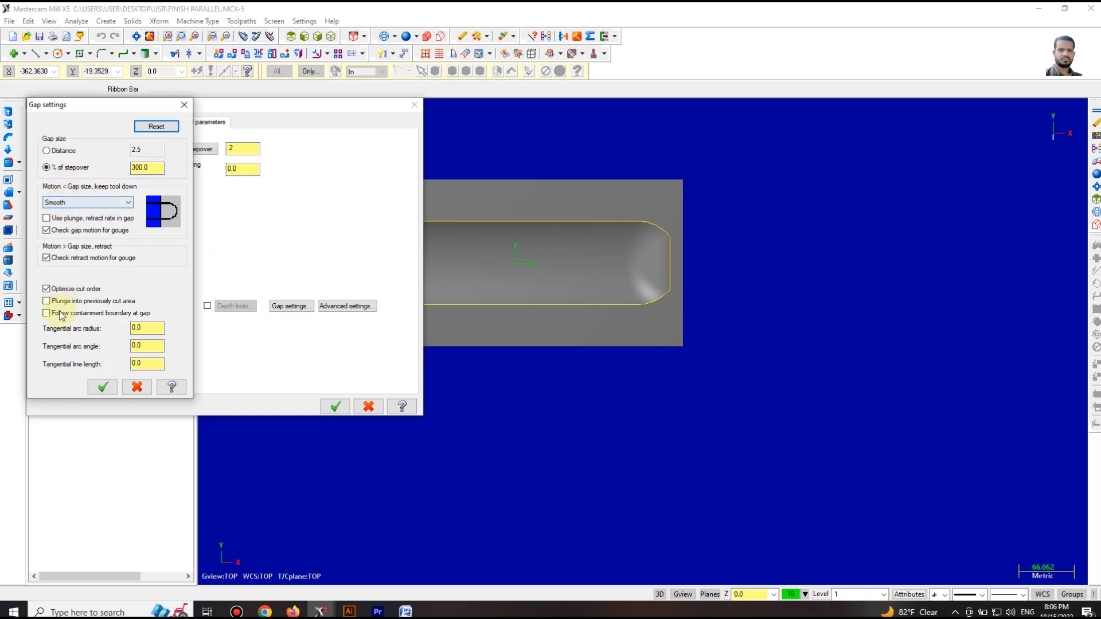
pyautogui.click(102, 388)
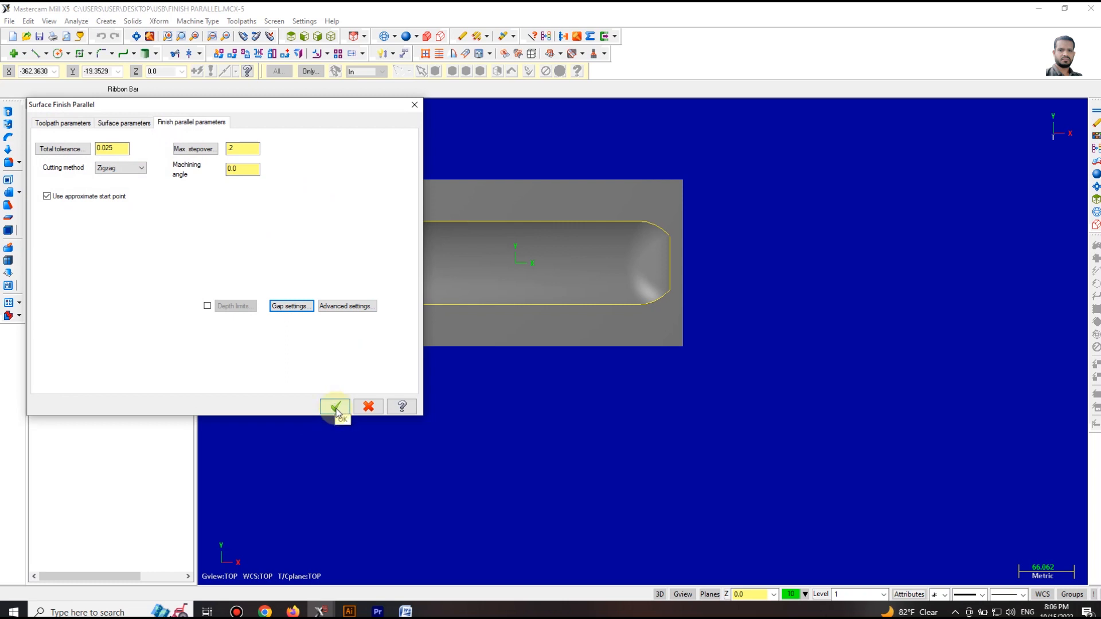
pyautogui.click(296, 306)
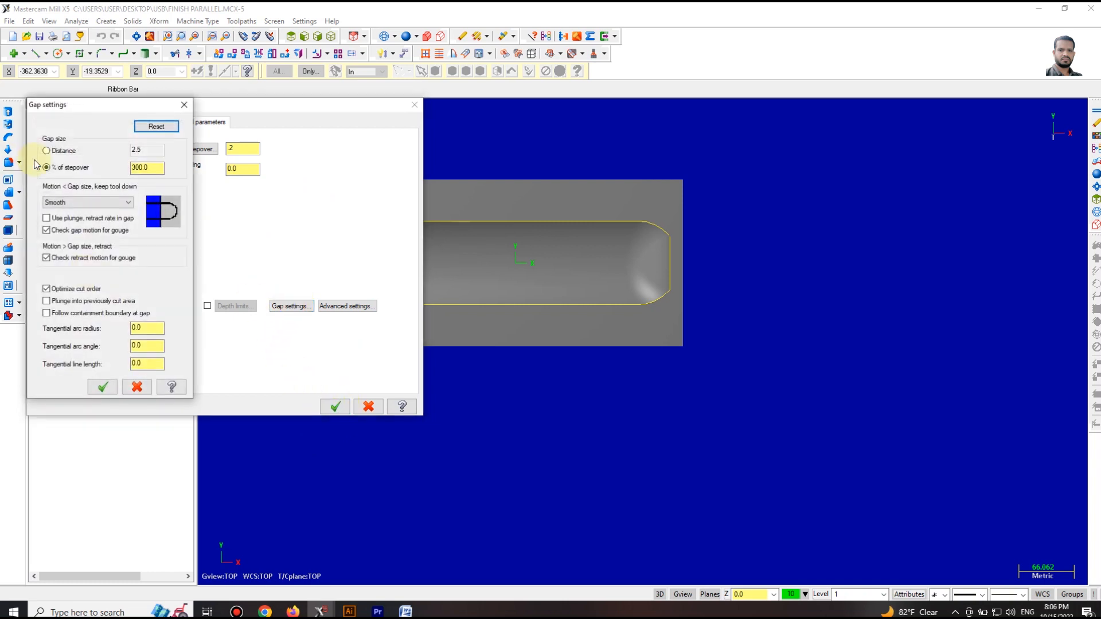
pyautogui.click(78, 203)
pyautogui.click(75, 236)
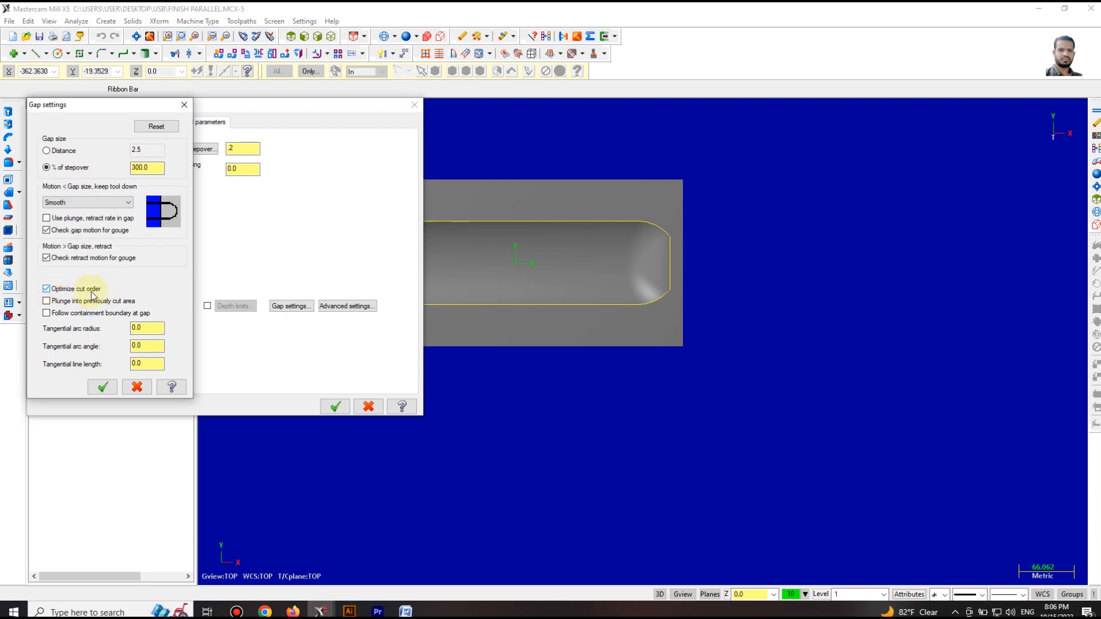
pyautogui.click(106, 389)
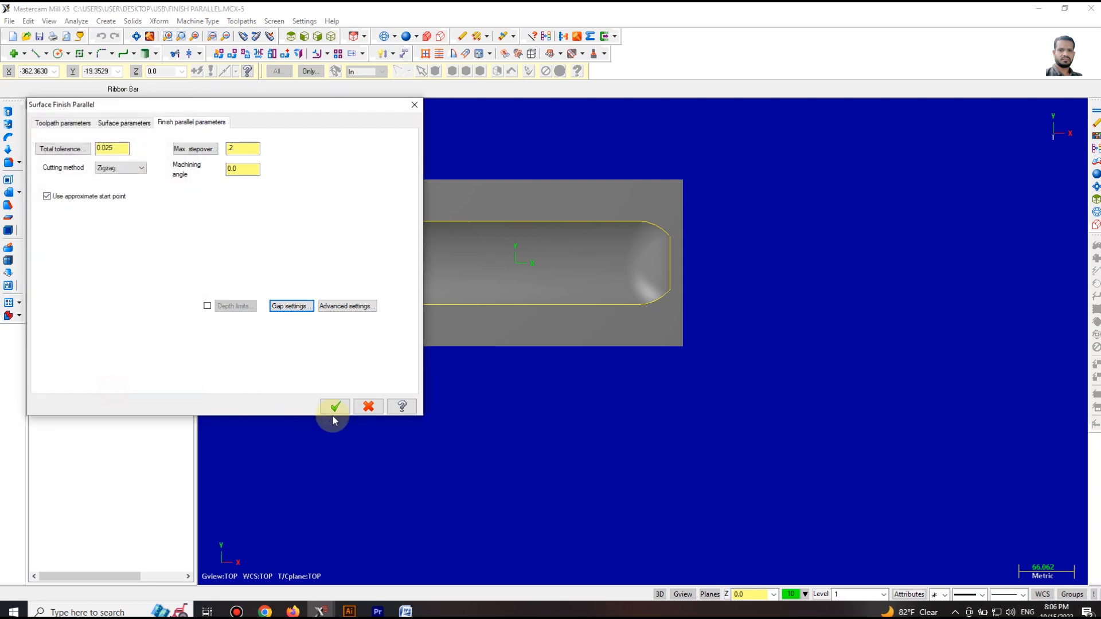
# Step: Accept the finish parallel parameters and place the approximate starting point at the upper-left corner of the pocket's containment boundary
pyautogui.click(337, 408)
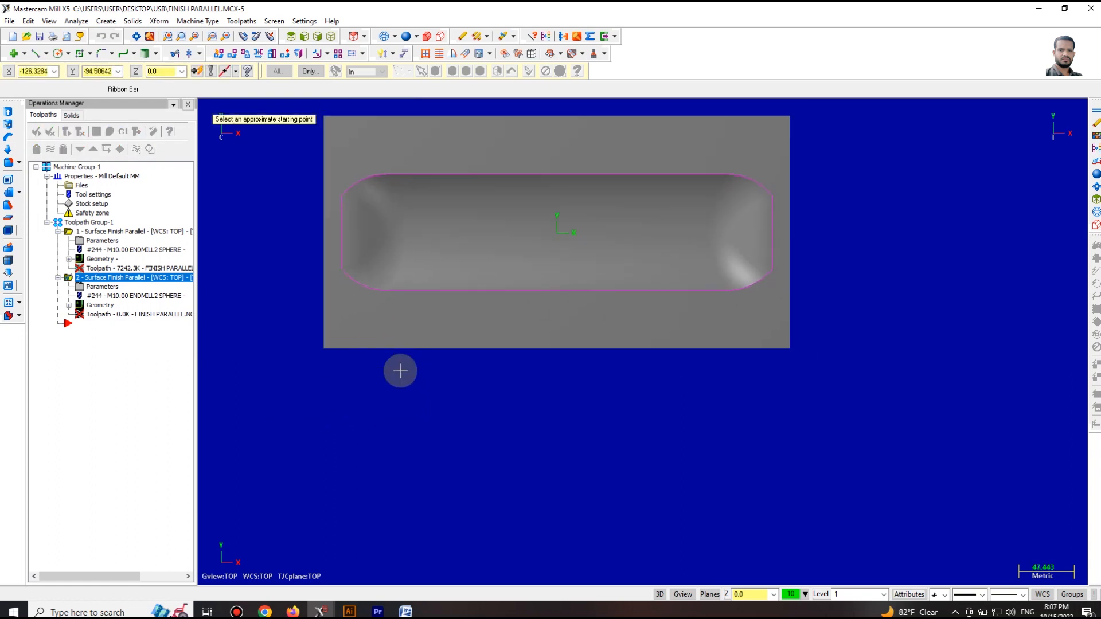
pyautogui.scroll(3, 310, 223)
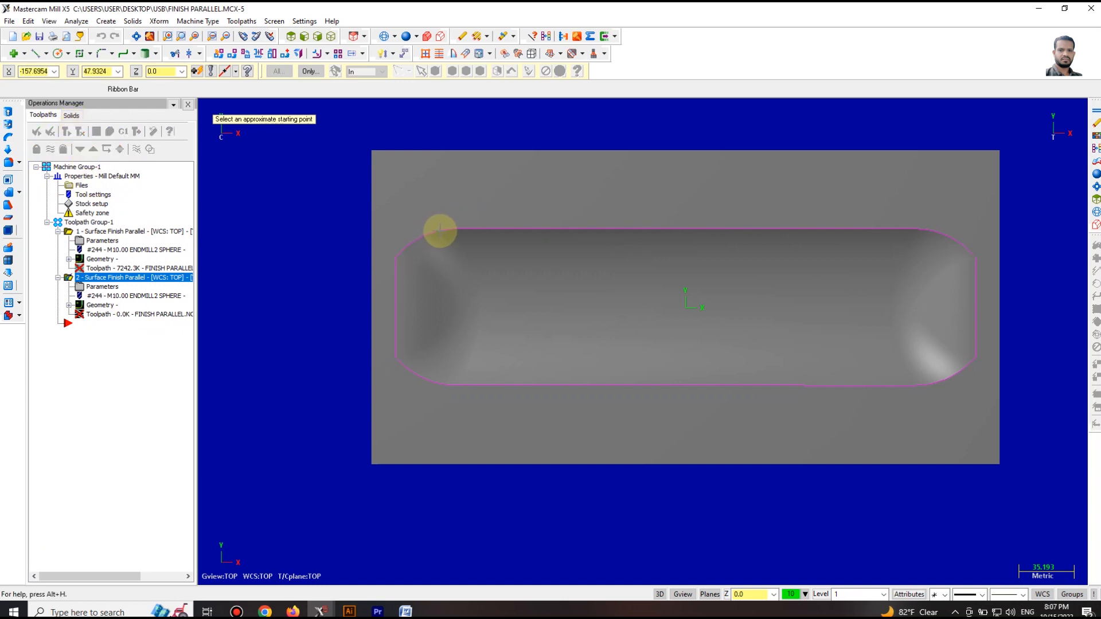
pyautogui.click(398, 257)
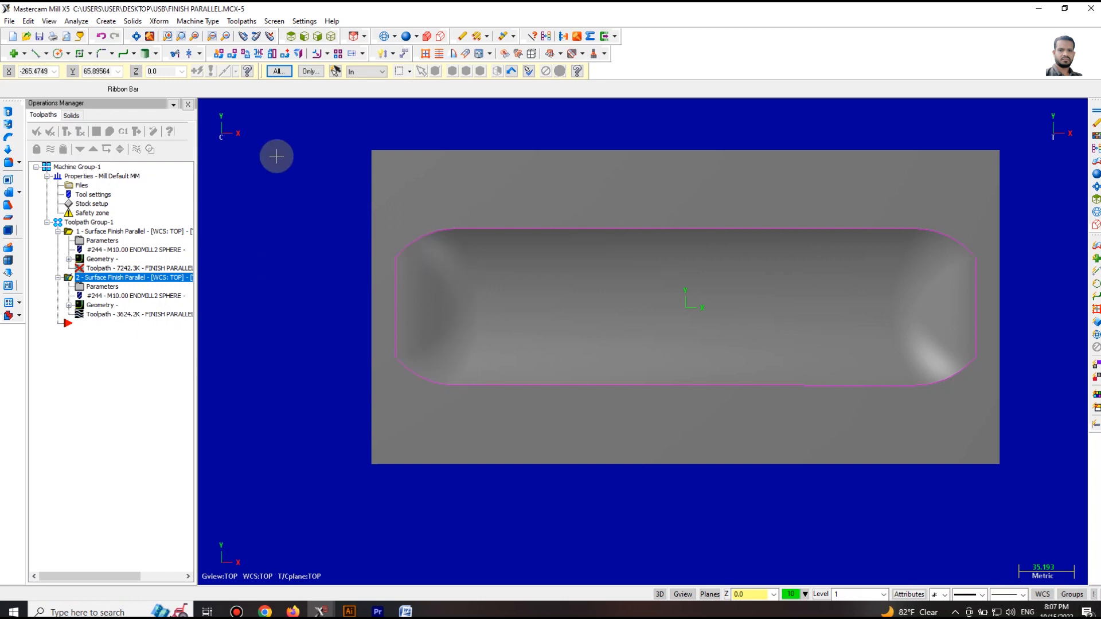
# Step: Examine the generated finish parallel toolpath over the pocket, with the part displayed in wireframe
pyautogui.scroll(-3, 323, 343)
pyautogui.scroll(4, 422, 363)
pyautogui.scroll(-3, 560, 393)
pyautogui.moveTo(560, 394); pyautogui.dragTo(442, 293, button='middle')
pyautogui.scroll(4, 448, 278)
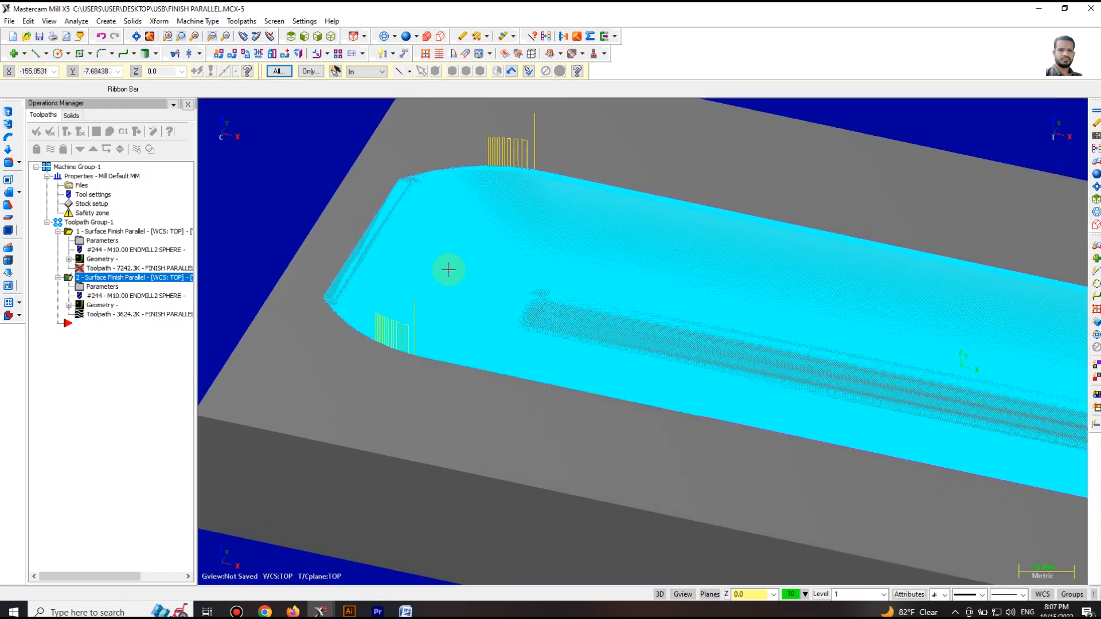
pyautogui.scroll(-4, 425, 279)
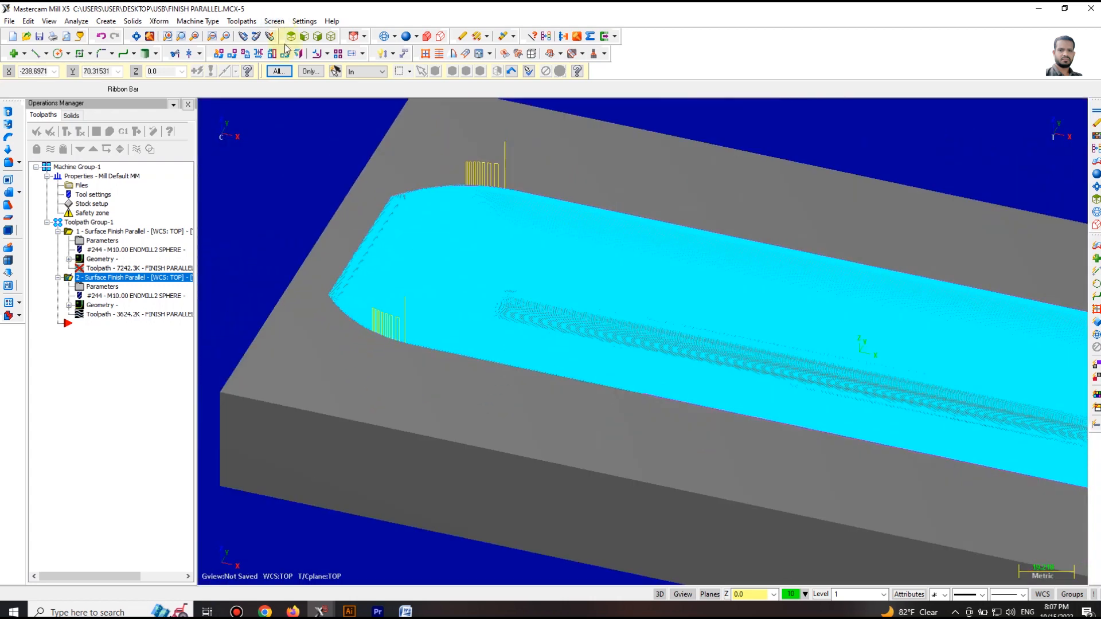
pyautogui.click(385, 36)
pyautogui.scroll(-5, 381, 196)
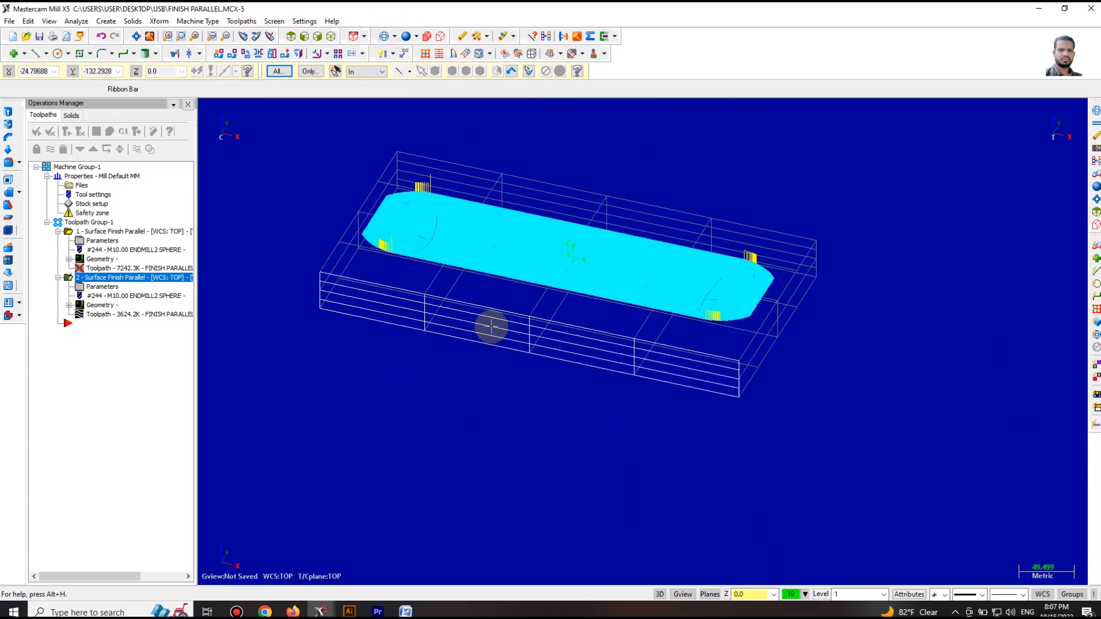
pyautogui.scroll(-1, 515, 296)
pyautogui.scroll(1, 426, 167)
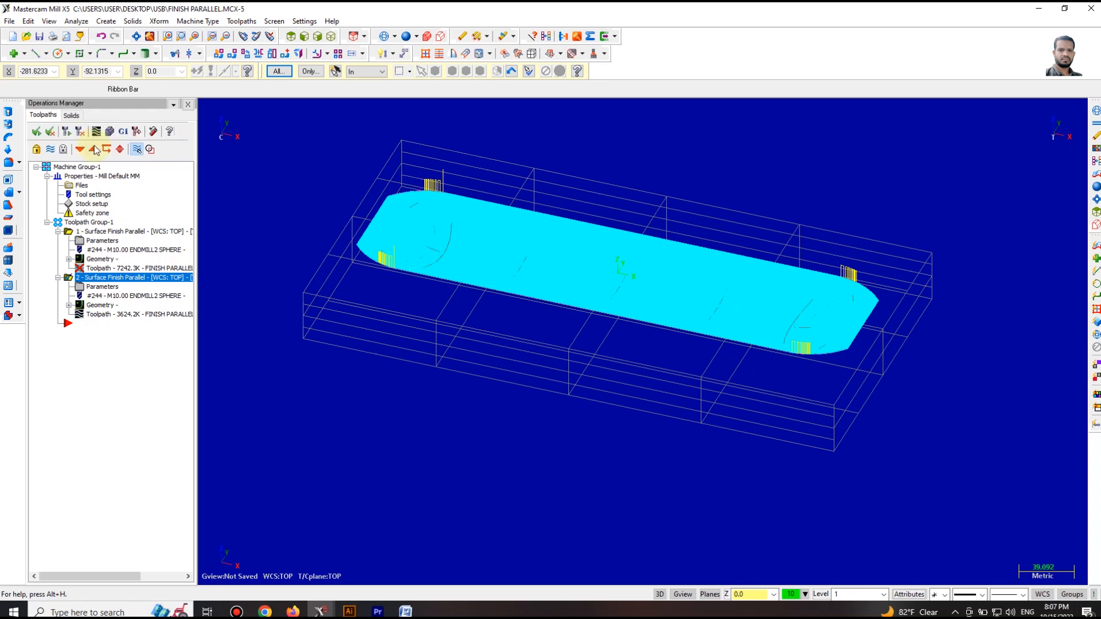
# Step: Play the second finish parallel operation's backplot through the whole pocket and close it
pyautogui.click(99, 132)
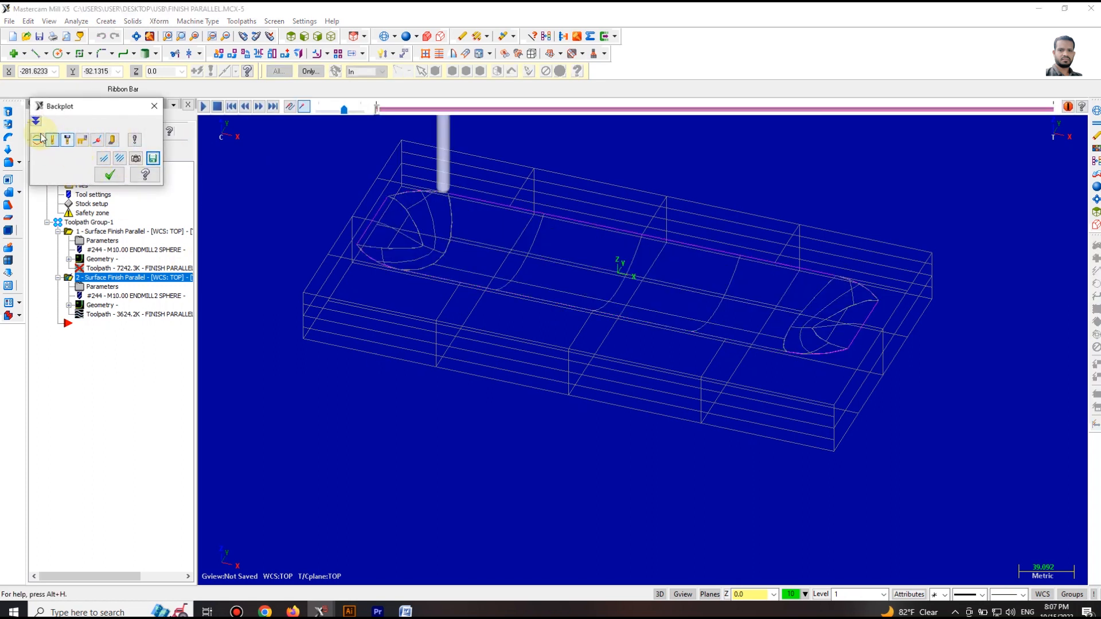
pyautogui.click(204, 107)
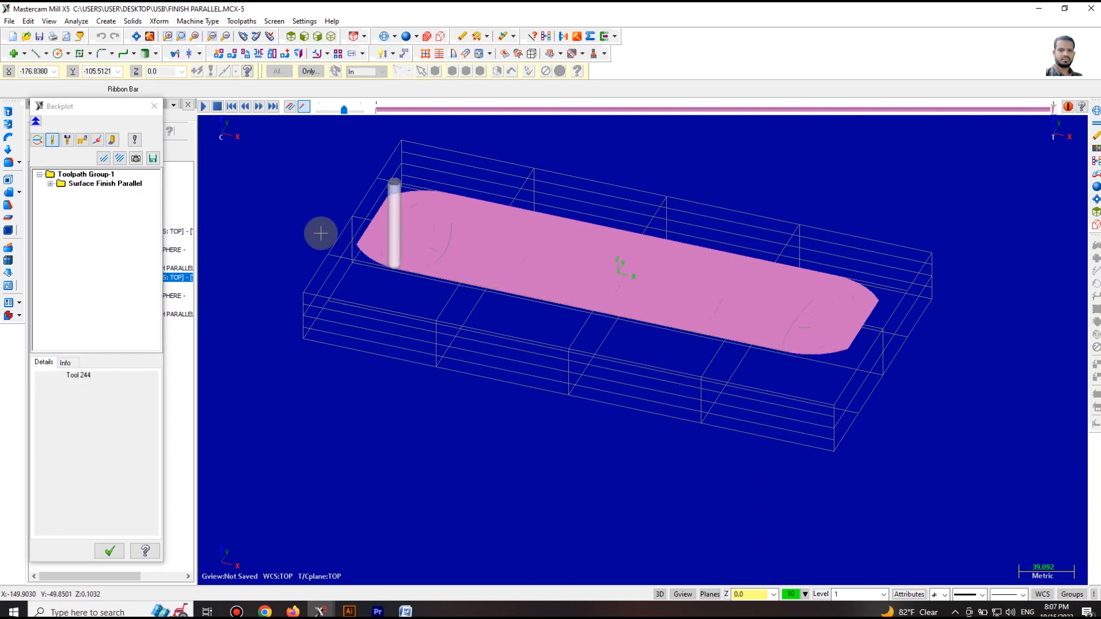
pyautogui.click(112, 552)
pyautogui.click(291, 36)
pyautogui.click(136, 36)
pyautogui.scroll(-2, 480, 344)
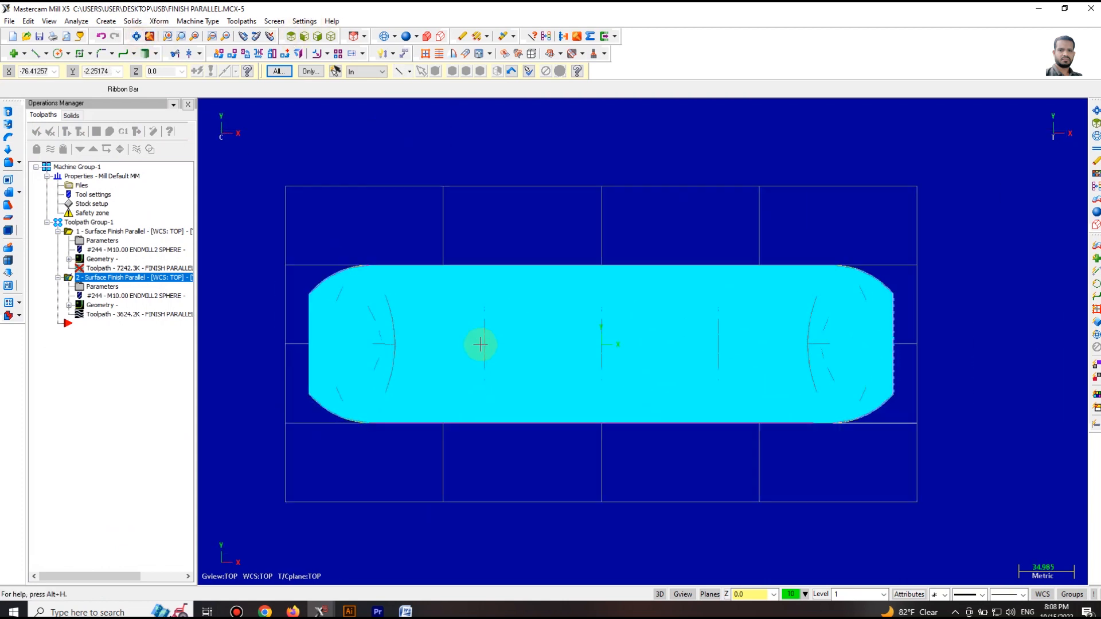
# Step: Display the part shaded in a tilted 3D view and open solid verification for the second finish parallel operation
pyautogui.scroll(1, 569, 370)
pyautogui.click(434, 37)
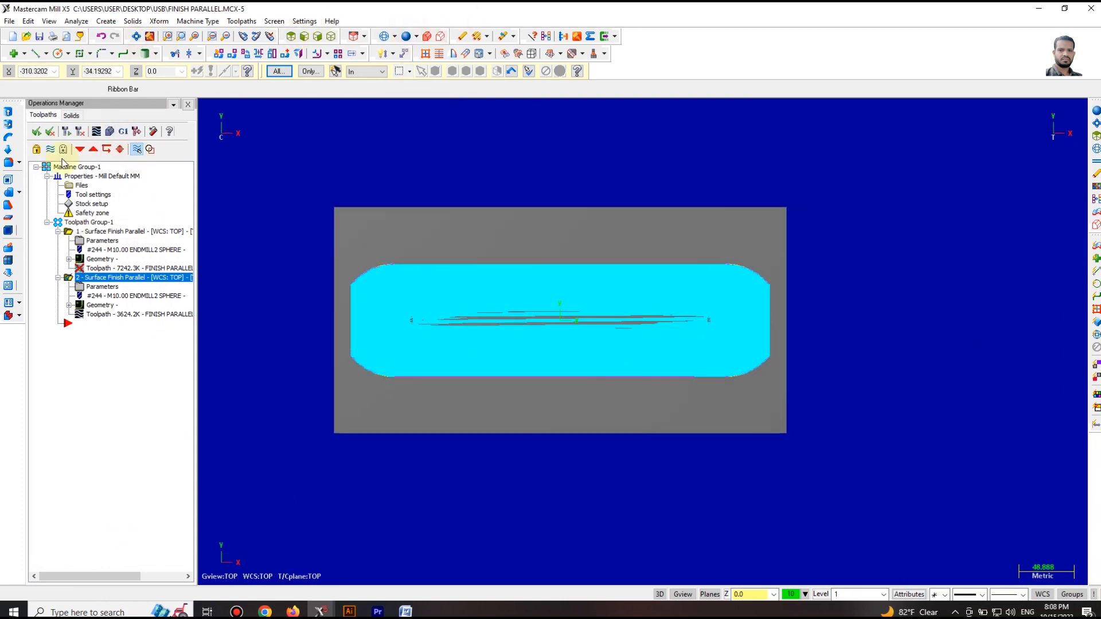
pyautogui.moveTo(470, 381); pyautogui.dragTo(494, 303, button='middle')
pyautogui.scroll(2, 494, 303)
pyautogui.click(109, 131)
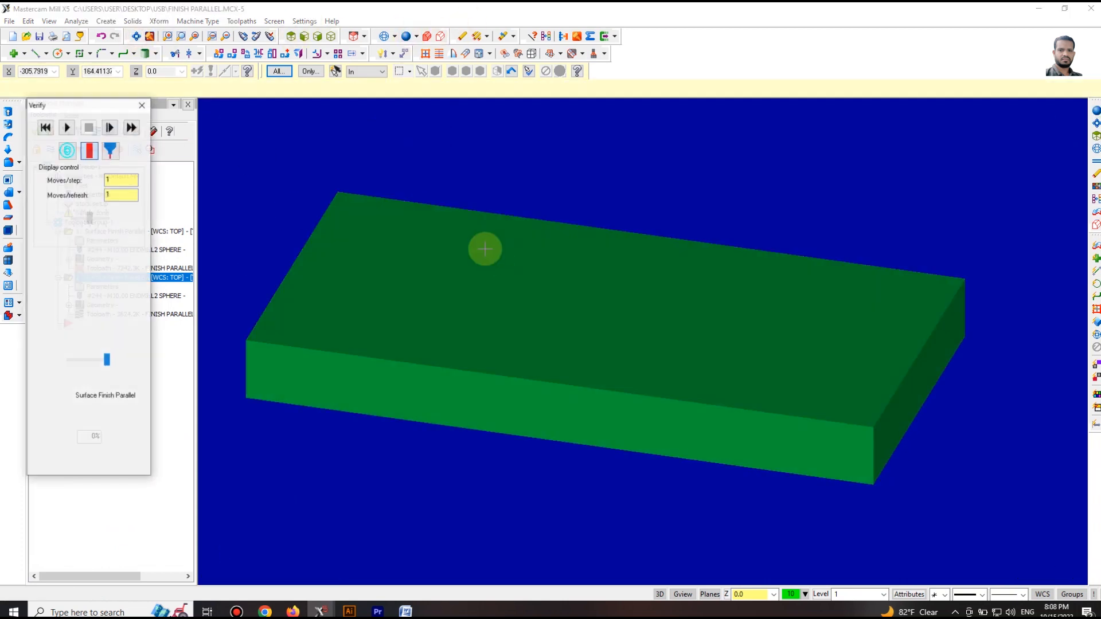
# Step: Run the verification with the tool shown, set it to 100 moves per refresh, and watch the pocket being machined
pyautogui.click(68, 127)
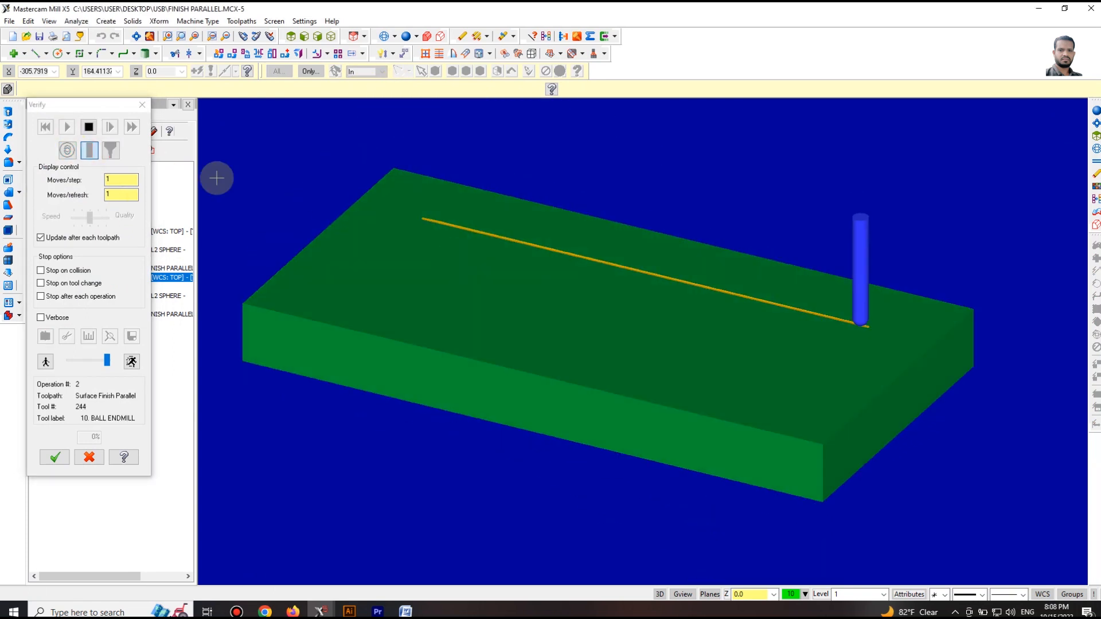
pyautogui.doubleClick(115, 194)
pyautogui.write('100')
pyautogui.click(127, 180)
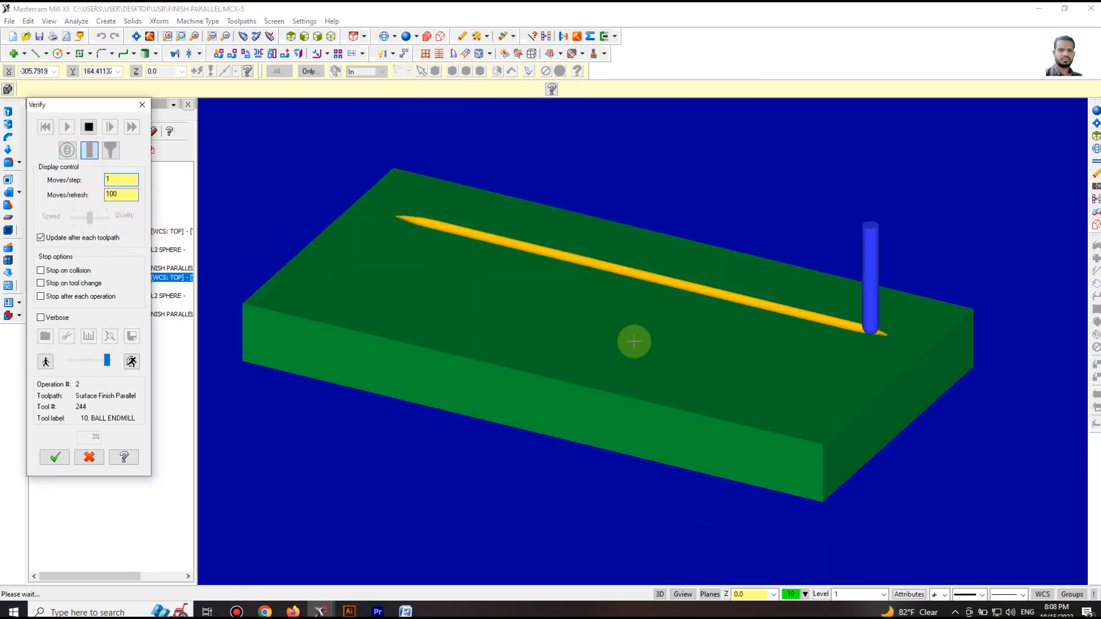
pyautogui.scroll(2, 675, 309)
pyautogui.scroll(-3, 675, 310)
pyautogui.moveTo(676, 310)
pyautogui.mouseDown(button='middle')
pyautogui.moveTo(676, 339)
pyautogui.moveTo(676, 329)
pyautogui.mouseUp(button='middle')
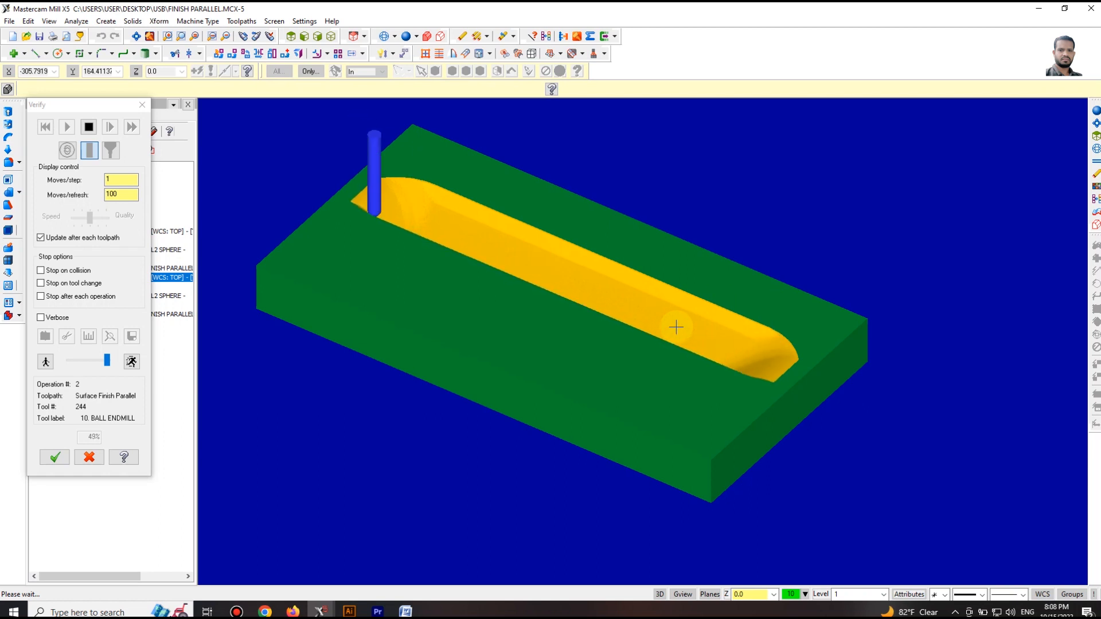
pyautogui.moveTo(727, 352); pyautogui.dragTo(639, 349, button='middle')
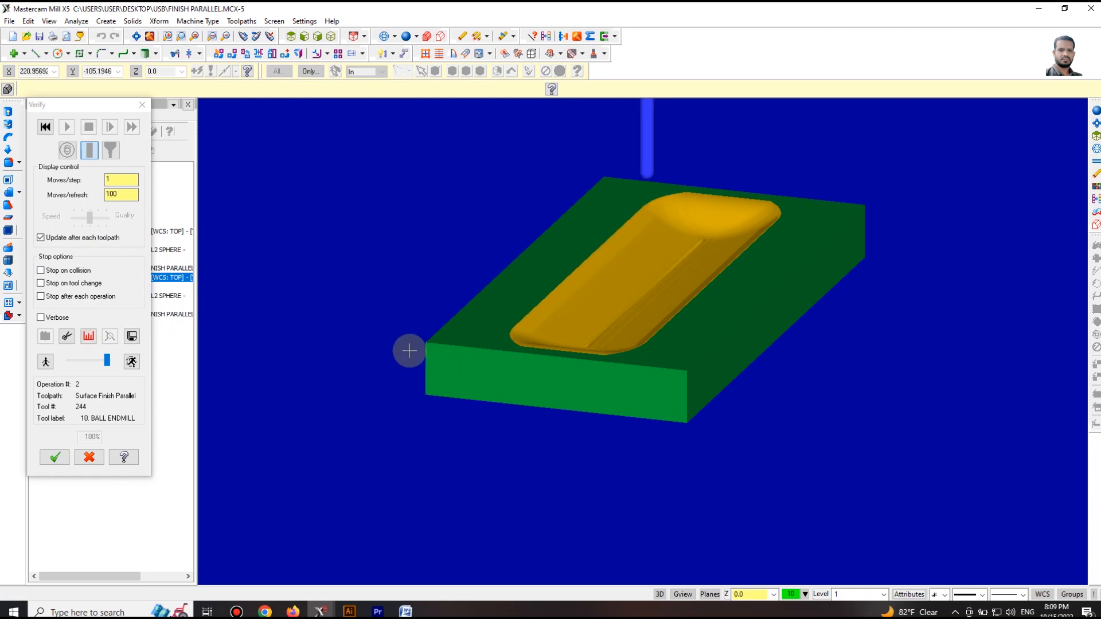
# Step: Reset the verification to the uncut stock and rerun it in turbo mode without the tool shown
pyautogui.click(45, 127)
pyautogui.click(67, 150)
pyautogui.click(69, 128)
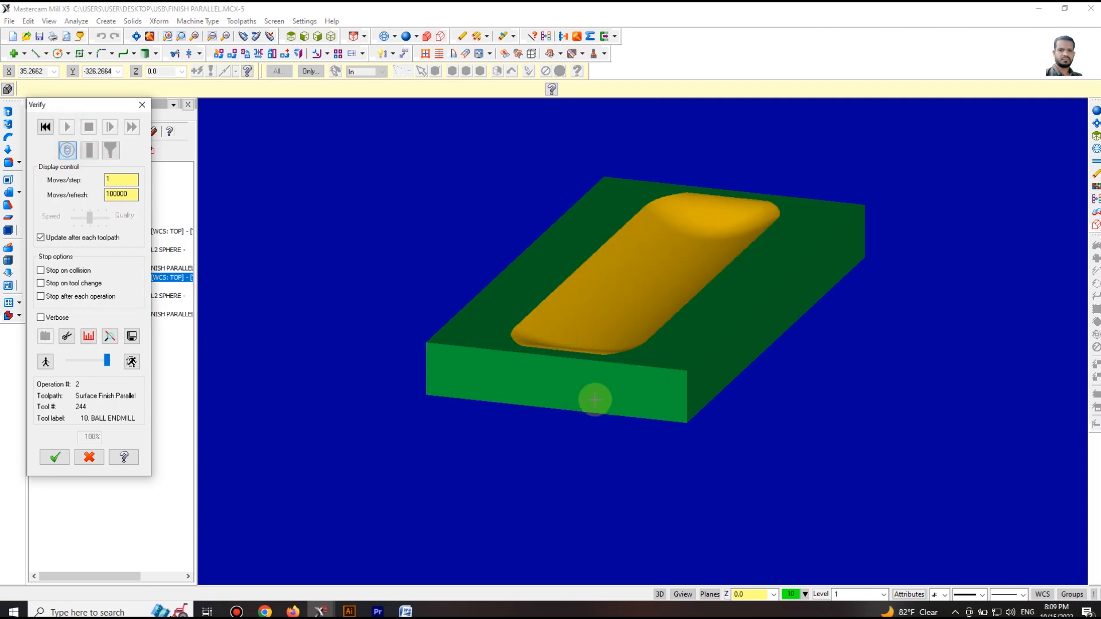